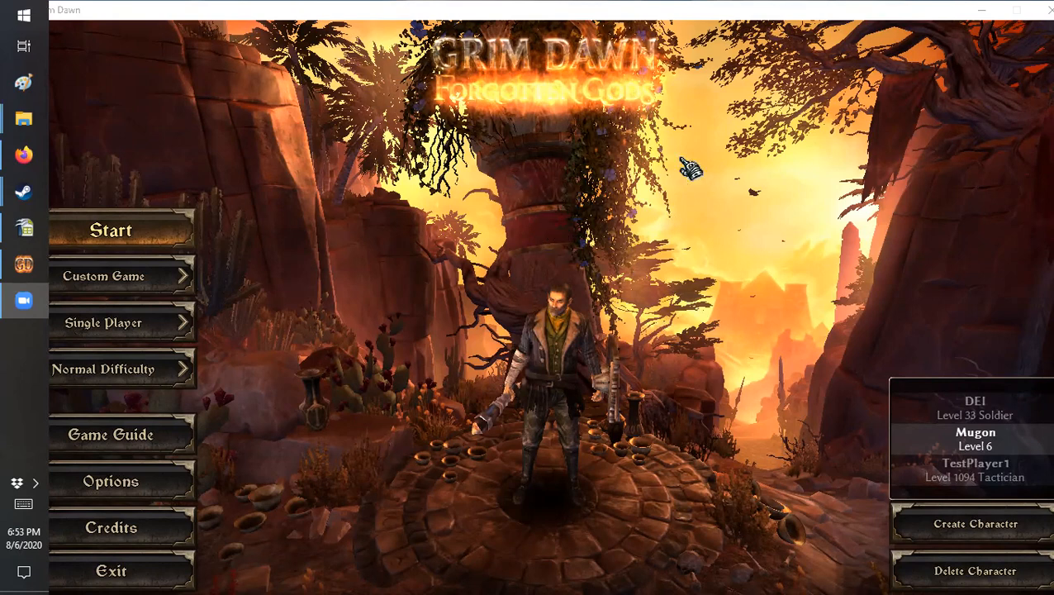
Step: Minimize the game, look through the Grim Dawn installation folder in File Explorer, and minimize that window
left_click(980, 9)
left_click(509, 259)
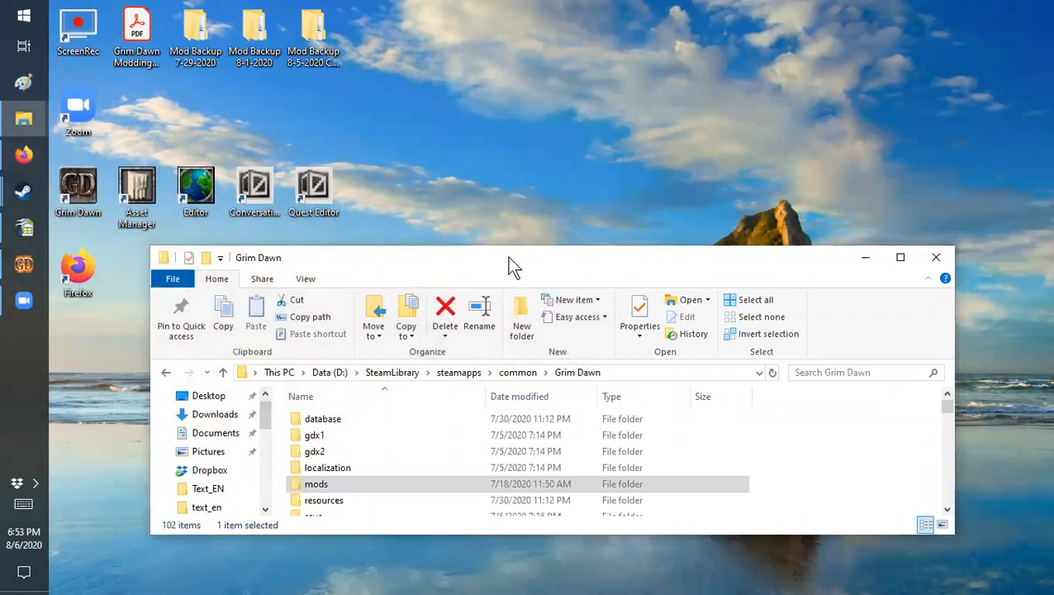
left_click_drag(508, 256, 485, 128)
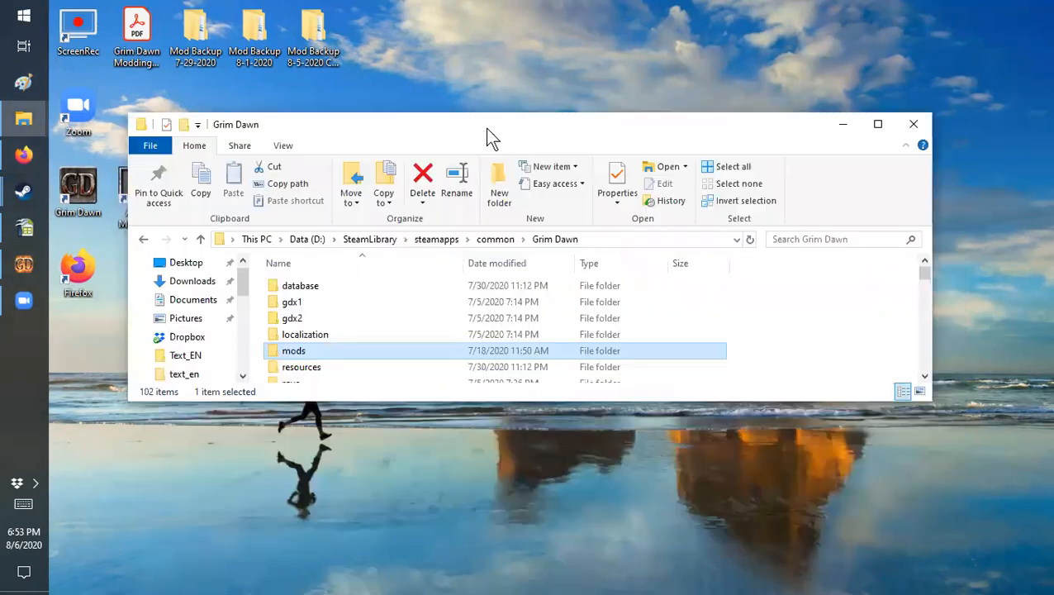
left_click(878, 124)
scroll(276, 357, "down", 3)
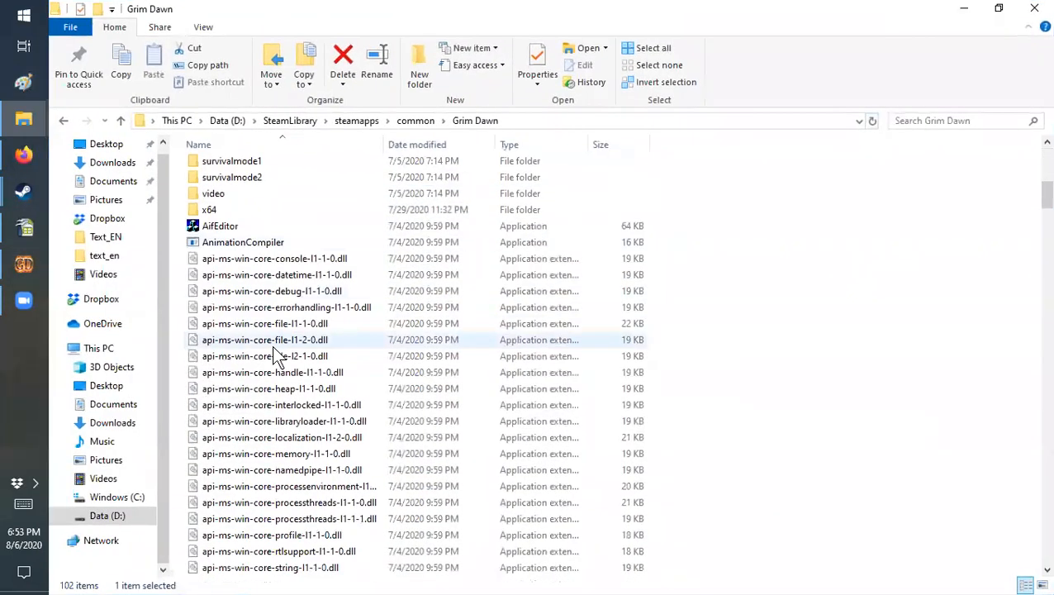
left_click_drag(1039, 200, 1010, 99)
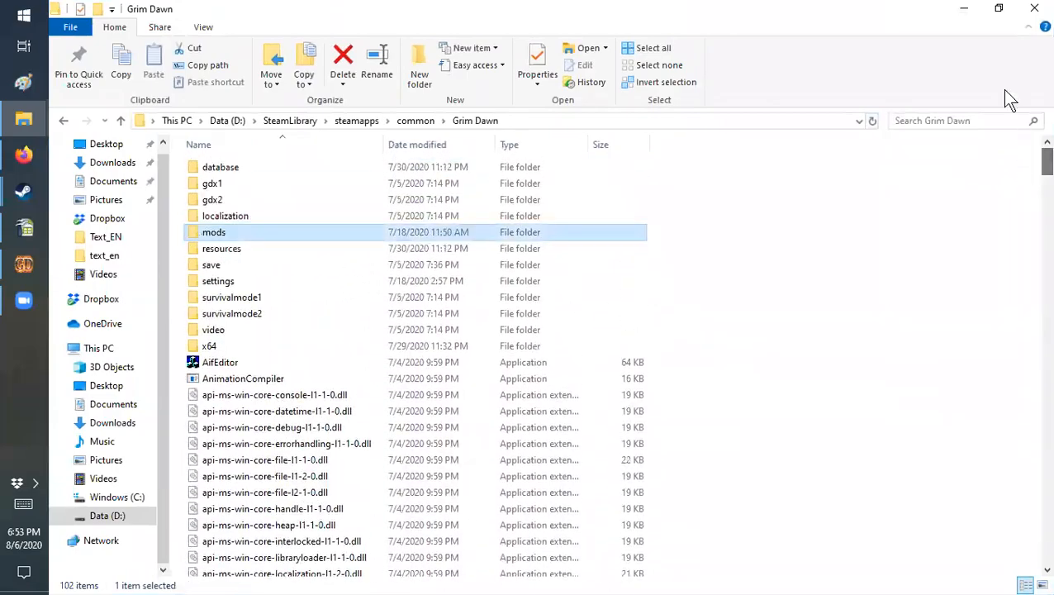
left_click(965, 11)
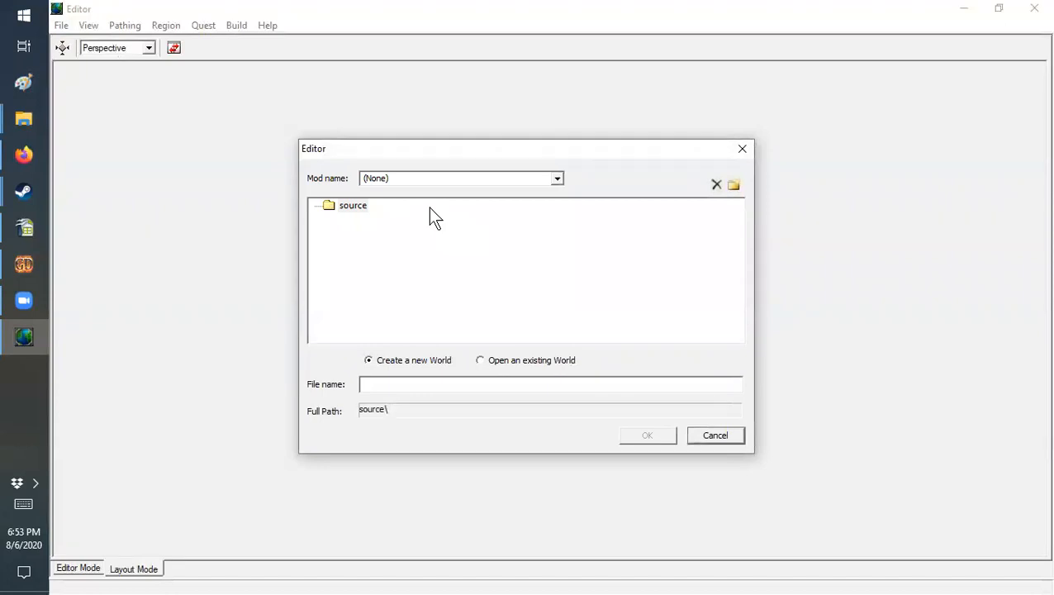
Step: Open the existing world TutorialWorld.wrl from the ModdingTutorial mod in the Grim Dawn Editor
left_click(558, 178)
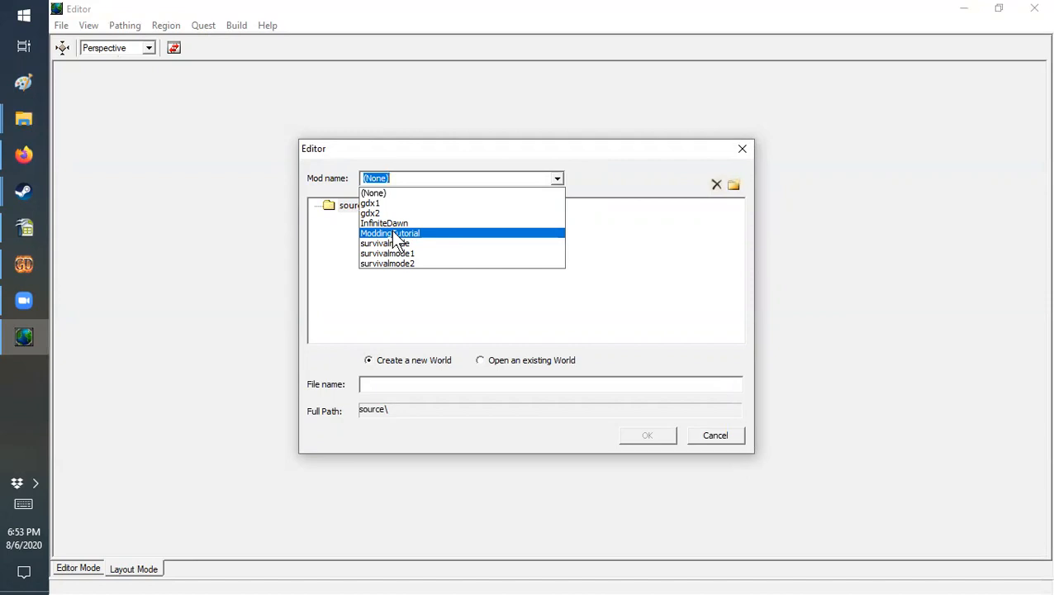
left_click(635, 241)
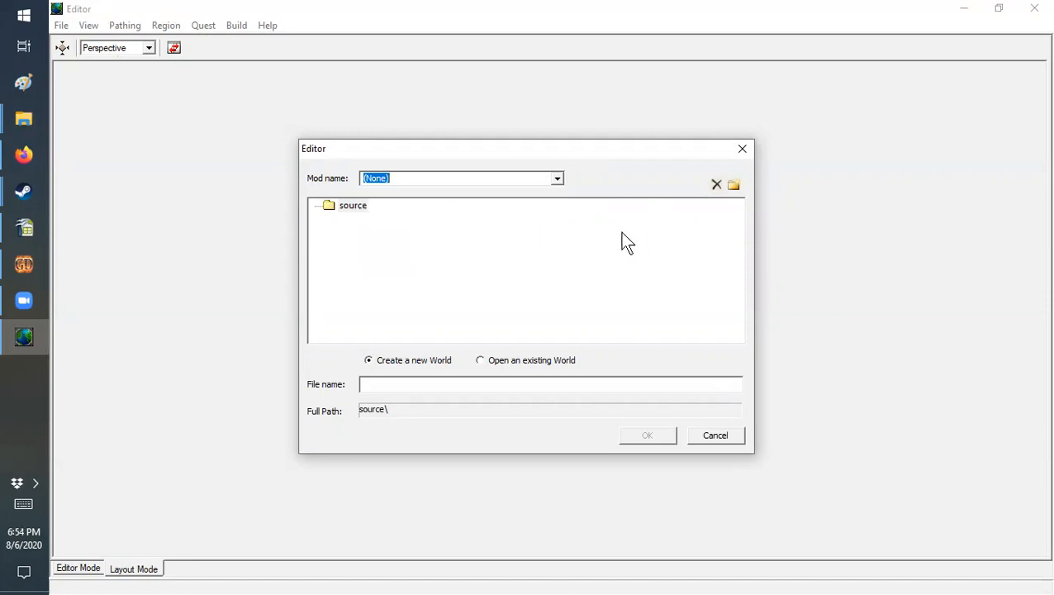
left_click(557, 180)
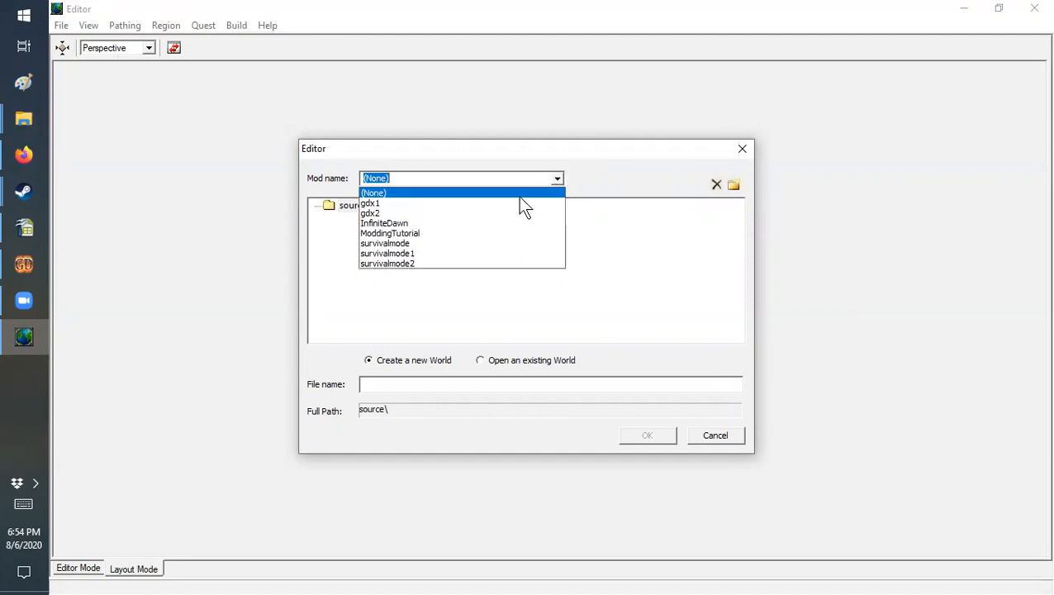
left_click(401, 234)
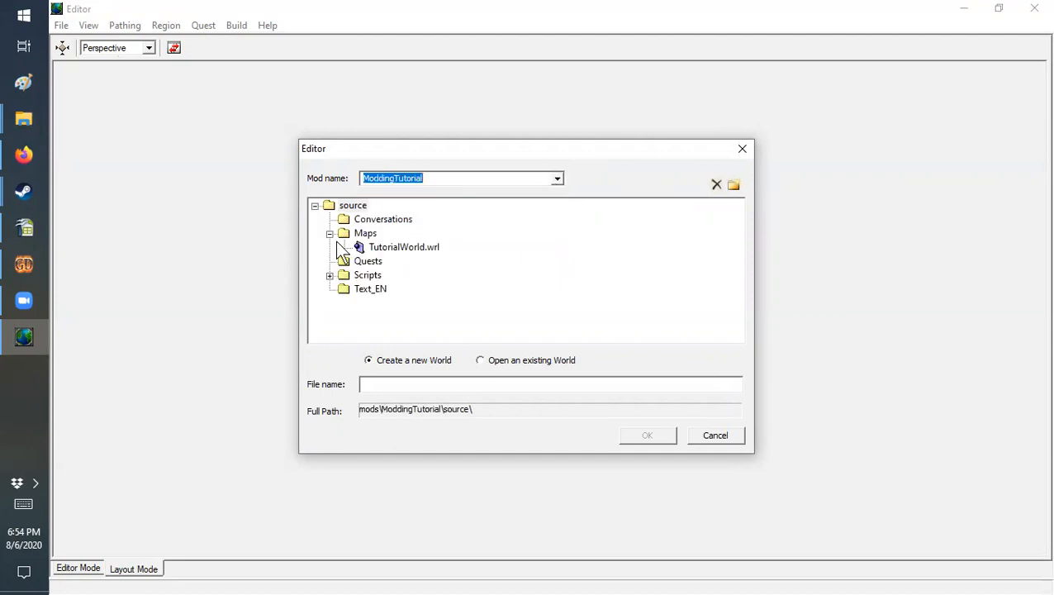
left_click(394, 247)
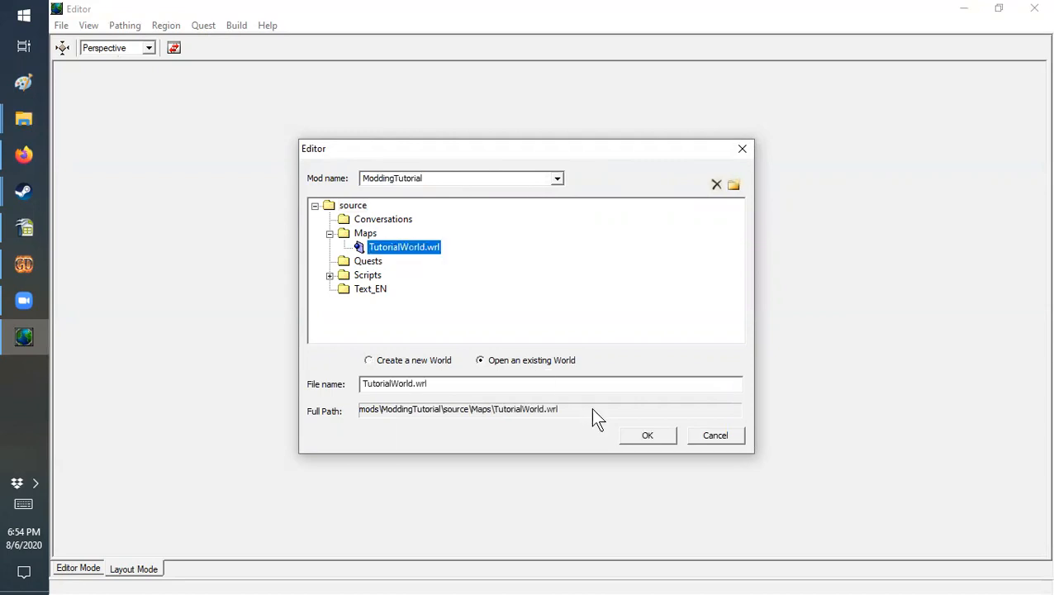
left_click(641, 438)
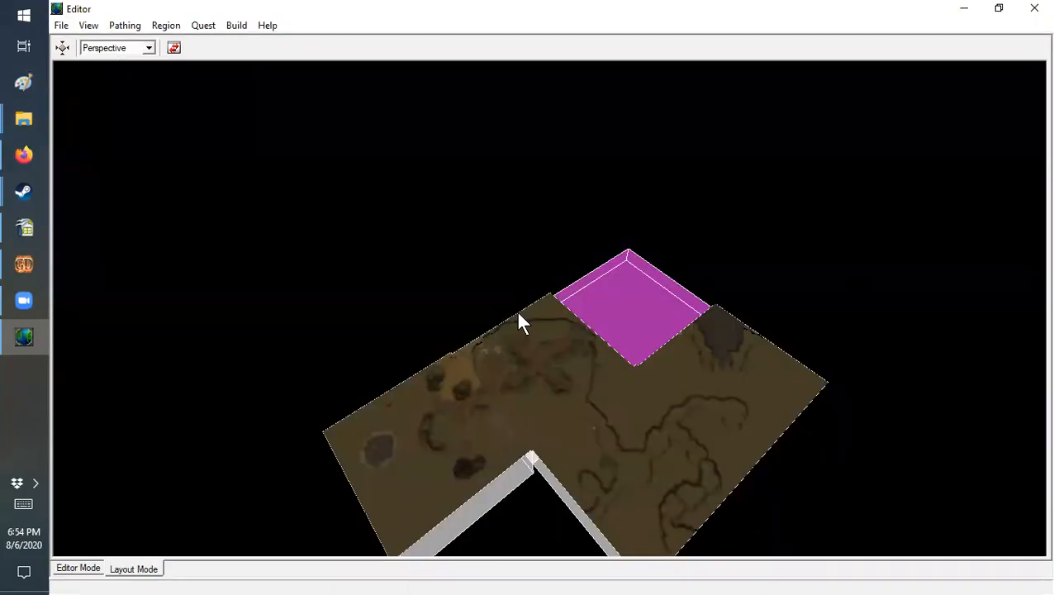
Step: Show the world in editor mode and select the scavenger_a01 creature on the brick path between the cliffs
left_click(87, 568)
scroll(468, 319, "down", 5)
middle_click_drag(470, 320, 539, 238)
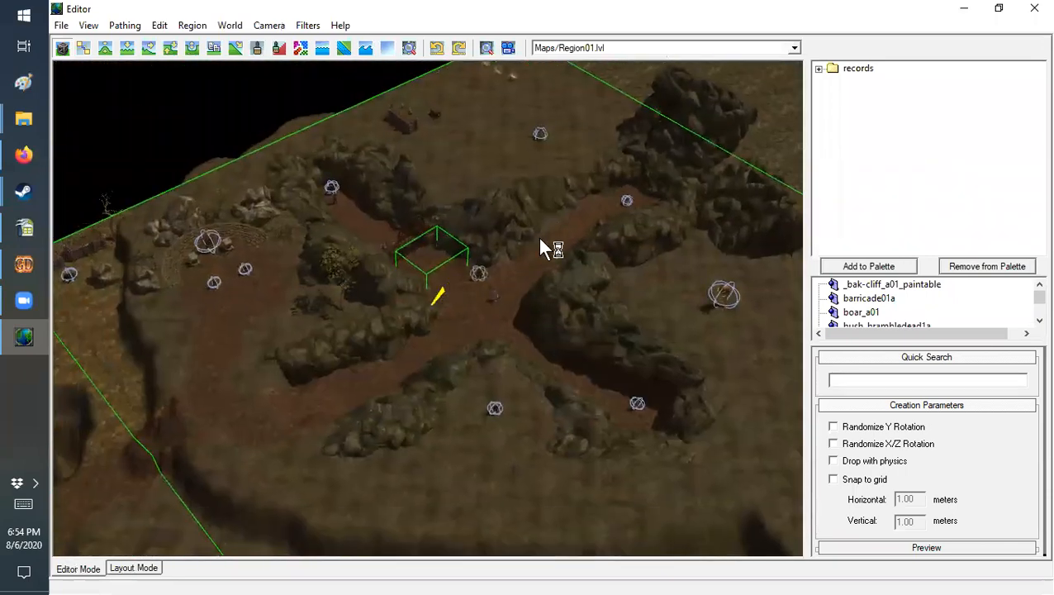
middle_click_drag(341, 388, 216, 406)
middle_click_drag(507, 239, 516, 395)
scroll(572, 348, "up", 4)
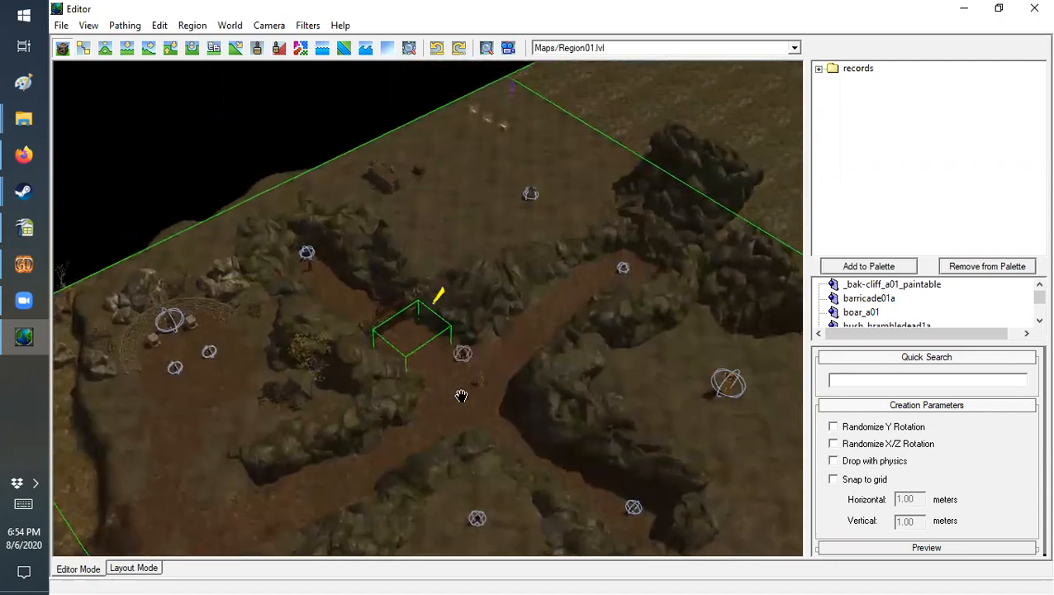
scroll(521, 390, "up", 4)
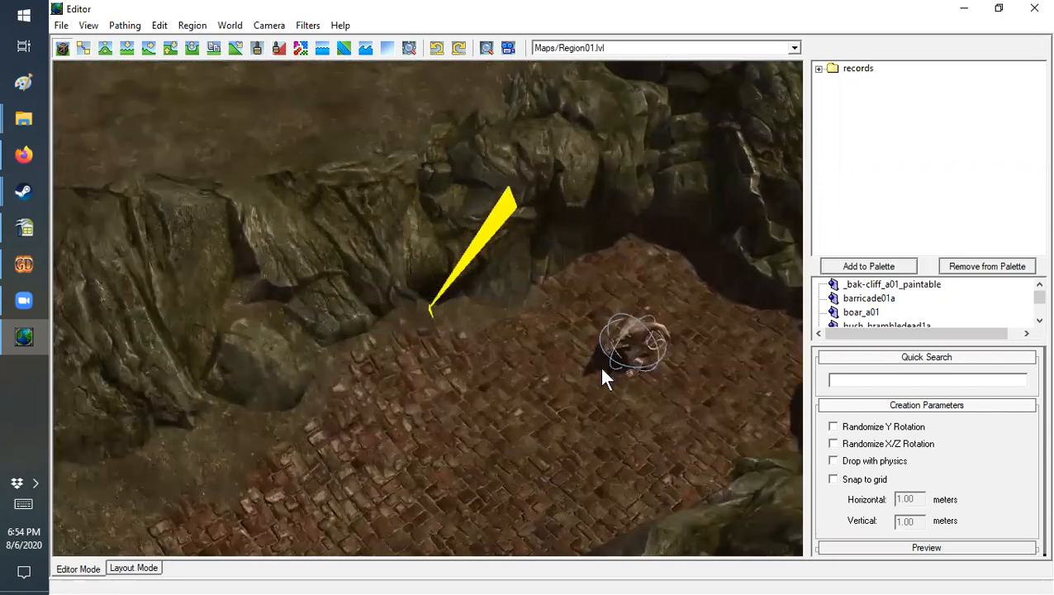
left_click(631, 354)
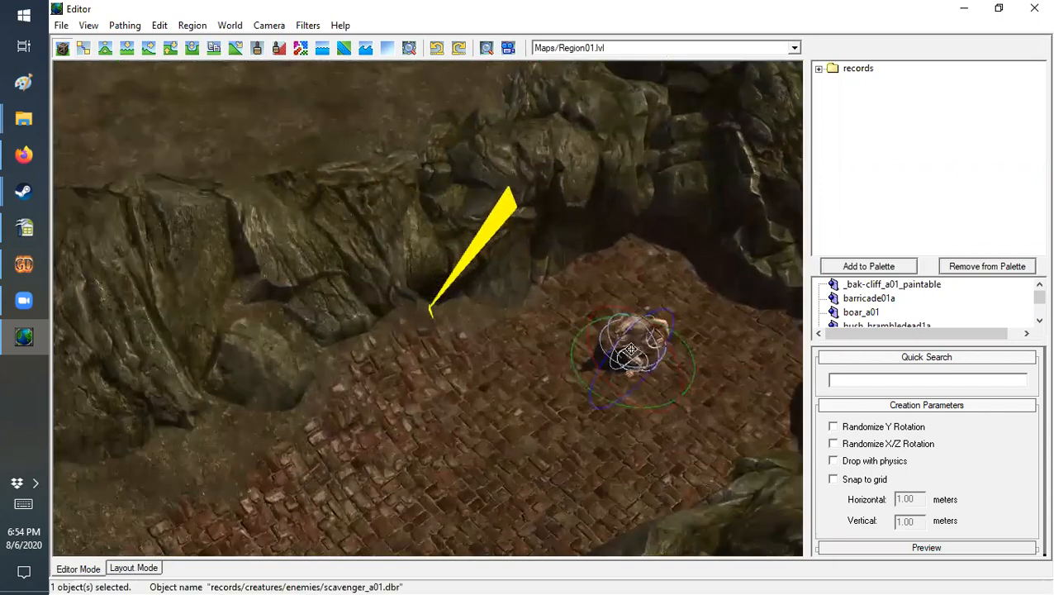
Step: Check the Scavenger entry in the GD_Stats.ods spreadsheet in OpenOffice Calc and move the spreadsheet out of the way
left_click(25, 227)
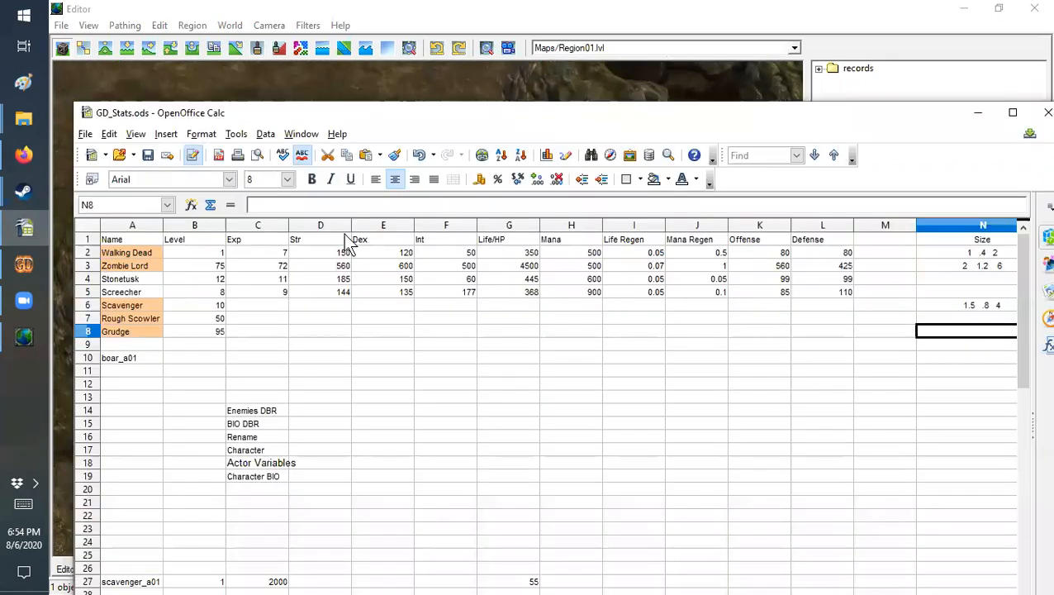
left_click(115, 305)
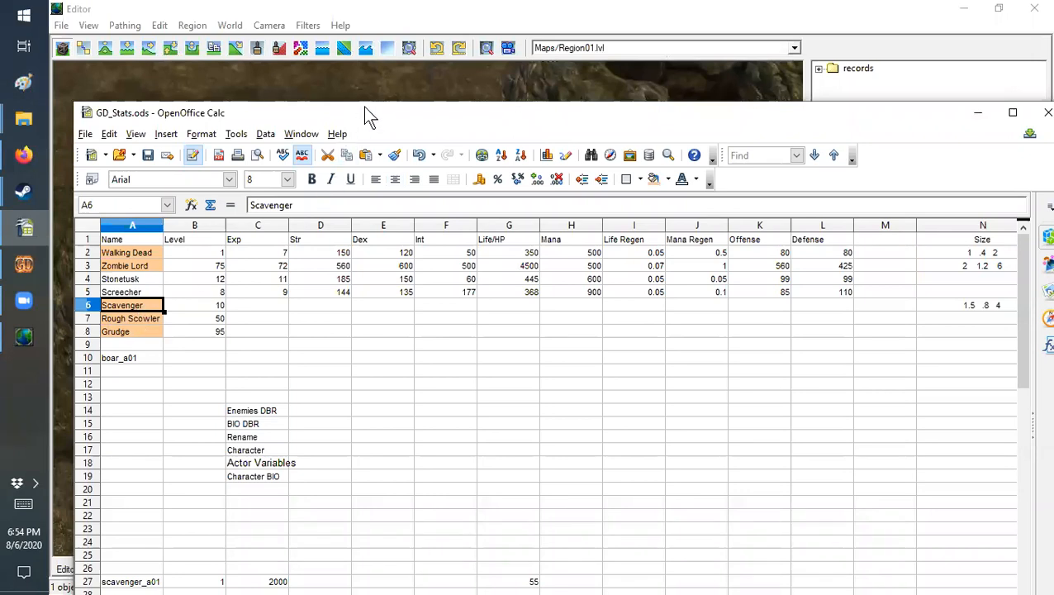
left_click_drag(379, 116, 1053, 115)
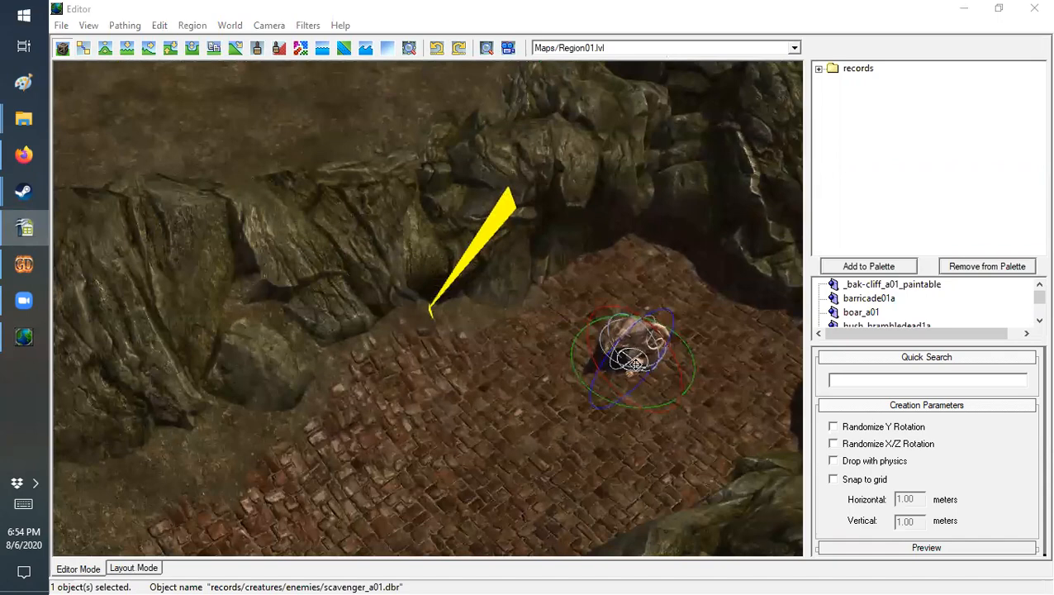
Step: Browse the enemies folder under the creatures records and look through its zombie entries
left_click(819, 68)
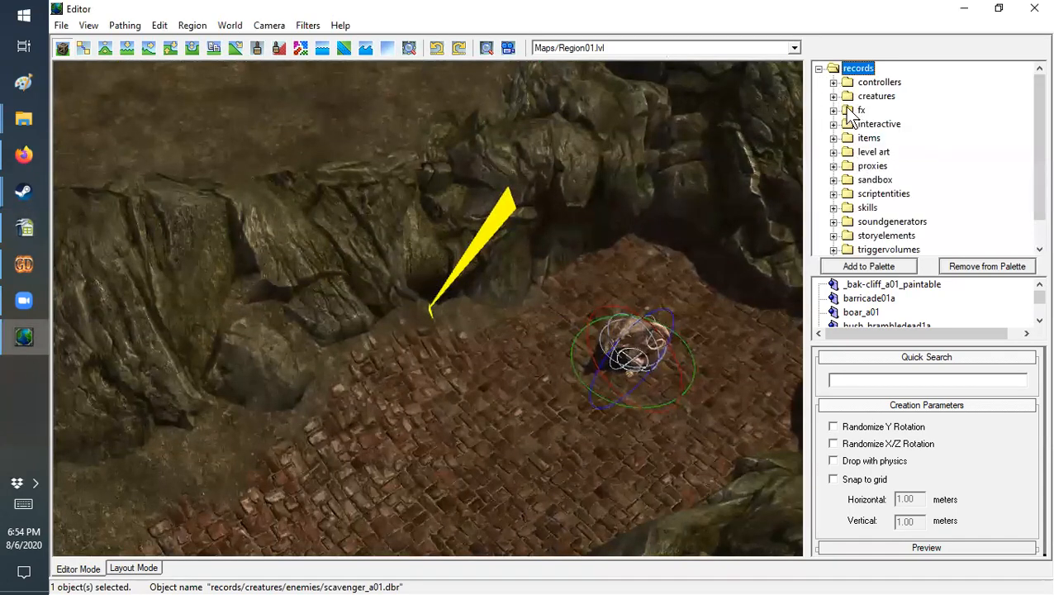
left_click(834, 96)
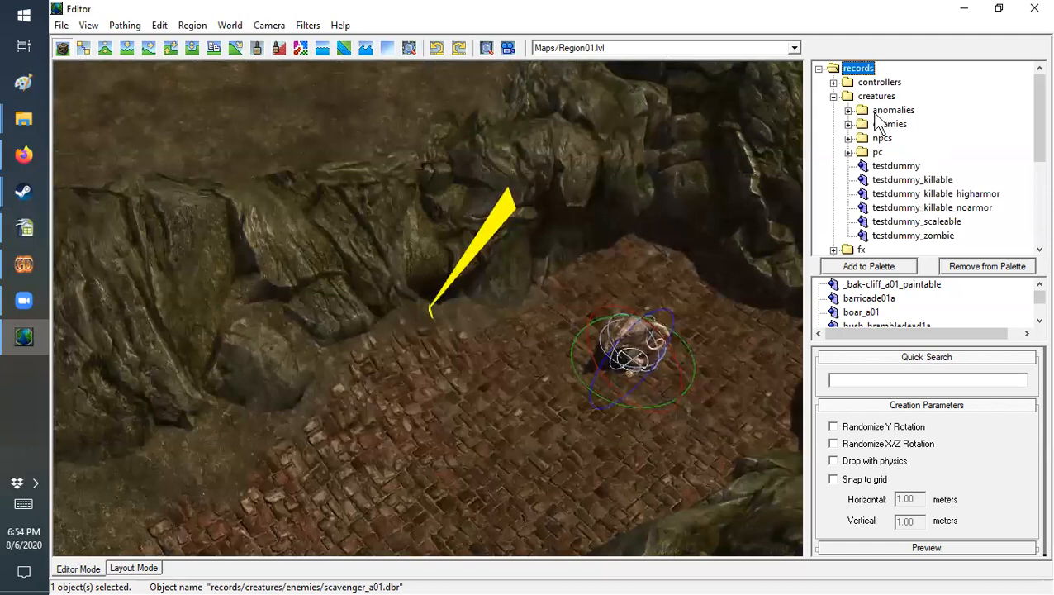
left_click(848, 125)
left_click_drag(1039, 80, 1030, 218)
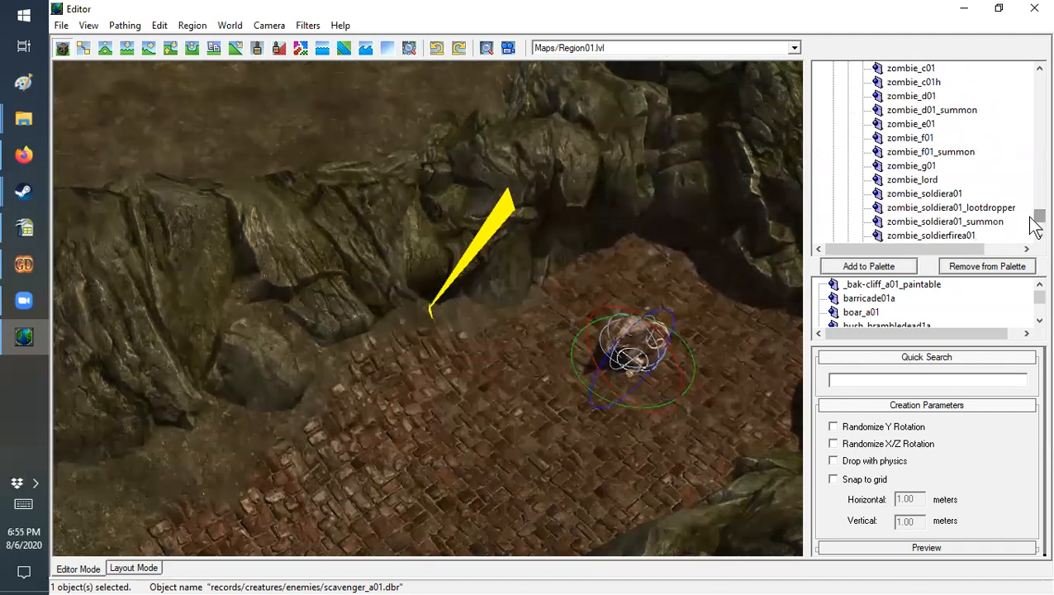
left_click_drag(1037, 224, 1037, 217)
left_click(905, 181)
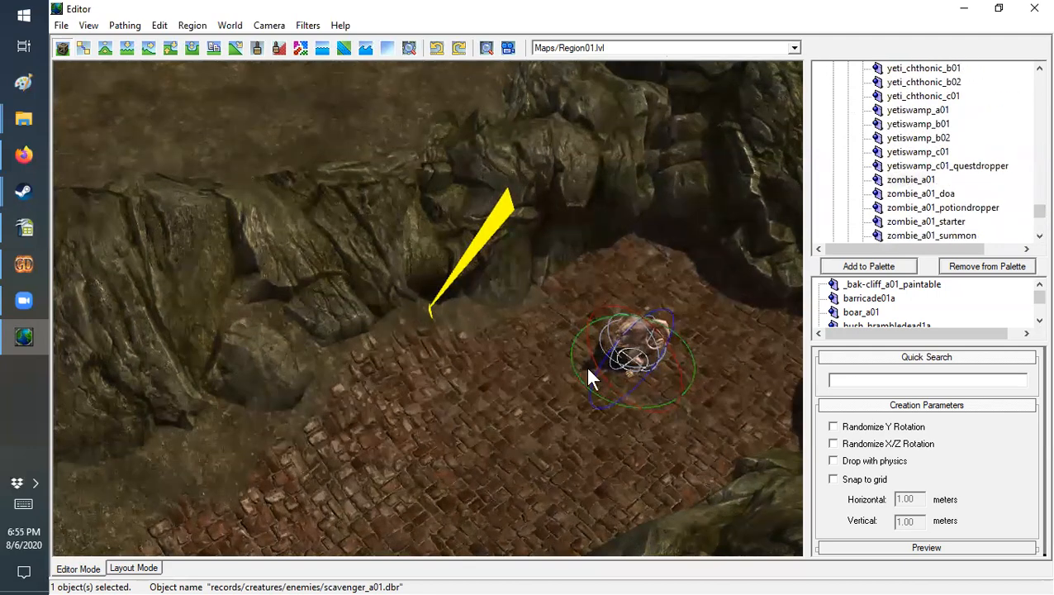
Step: Place a second scavenger on the brick path, delete it, and reselect the original scavenger
left_click(423, 429)
middle_click_drag(523, 464, 526, 388)
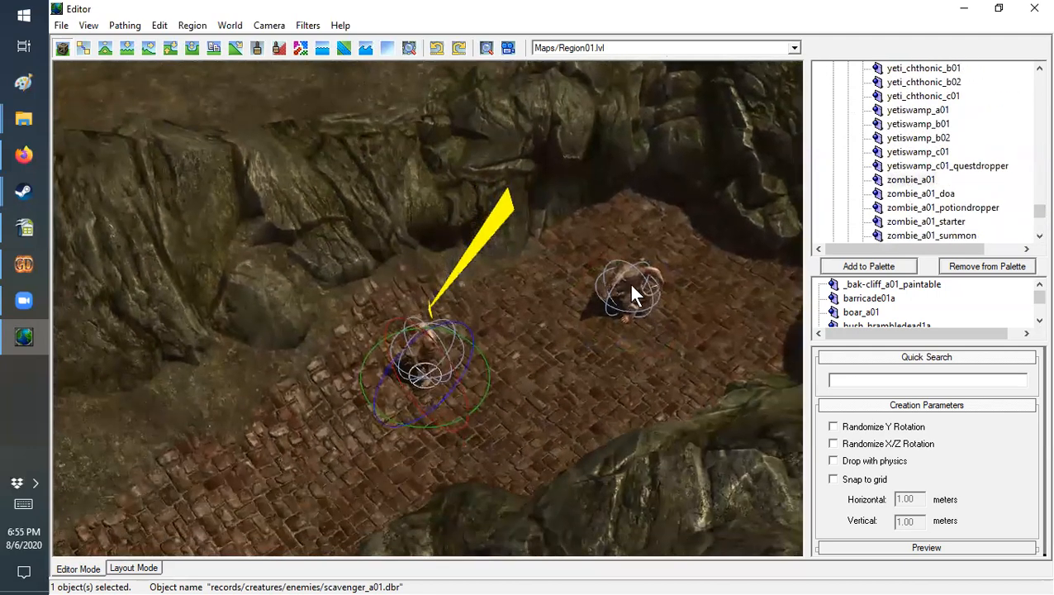
key("Delete")
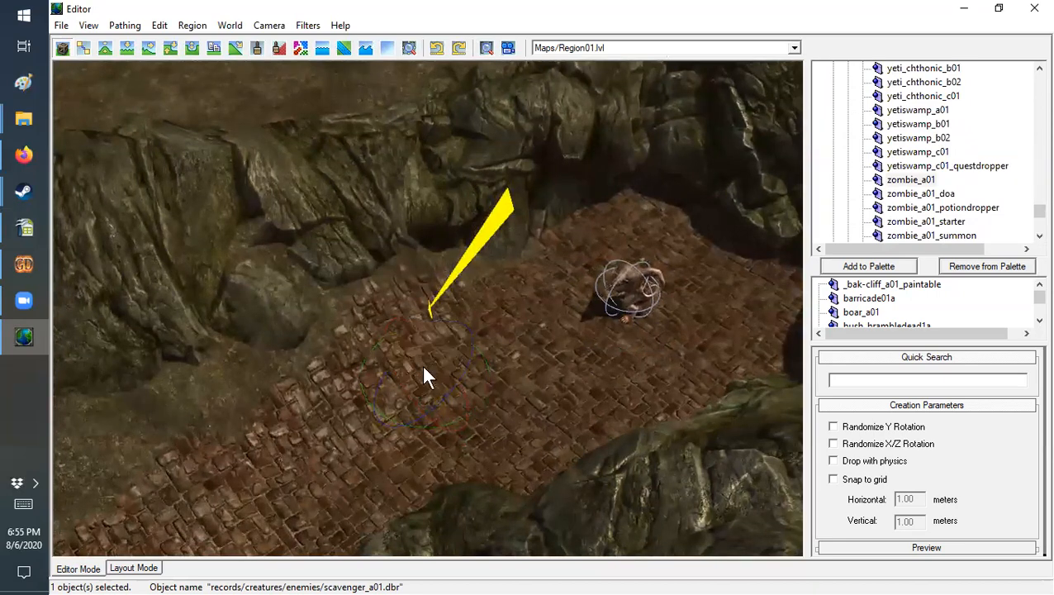
left_click(632, 310)
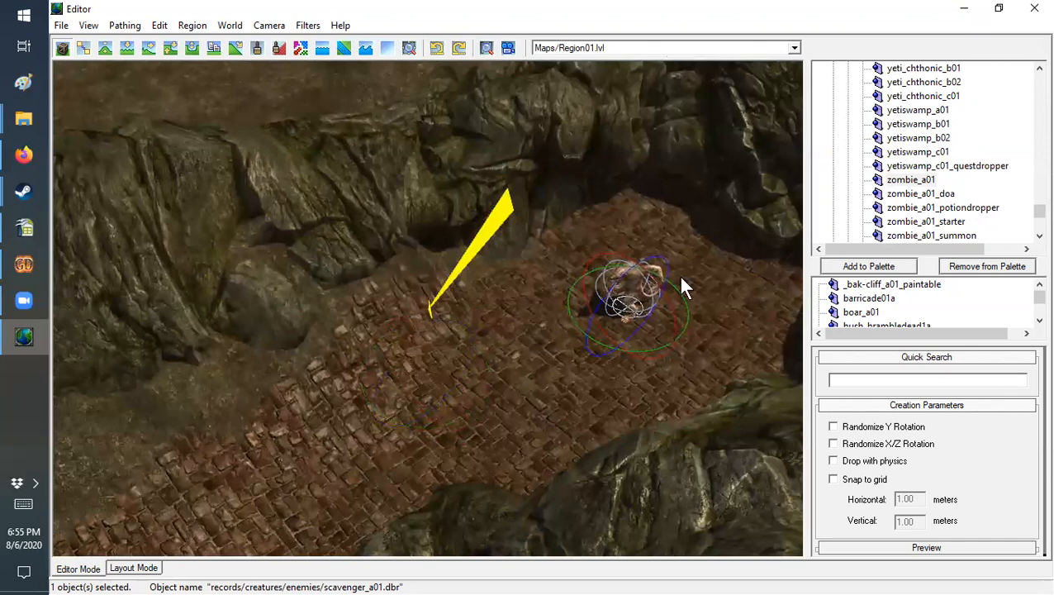
Step: Close the world editor and start Asset Manager in offline mode
left_click(1035, 18)
left_click(531, 381)
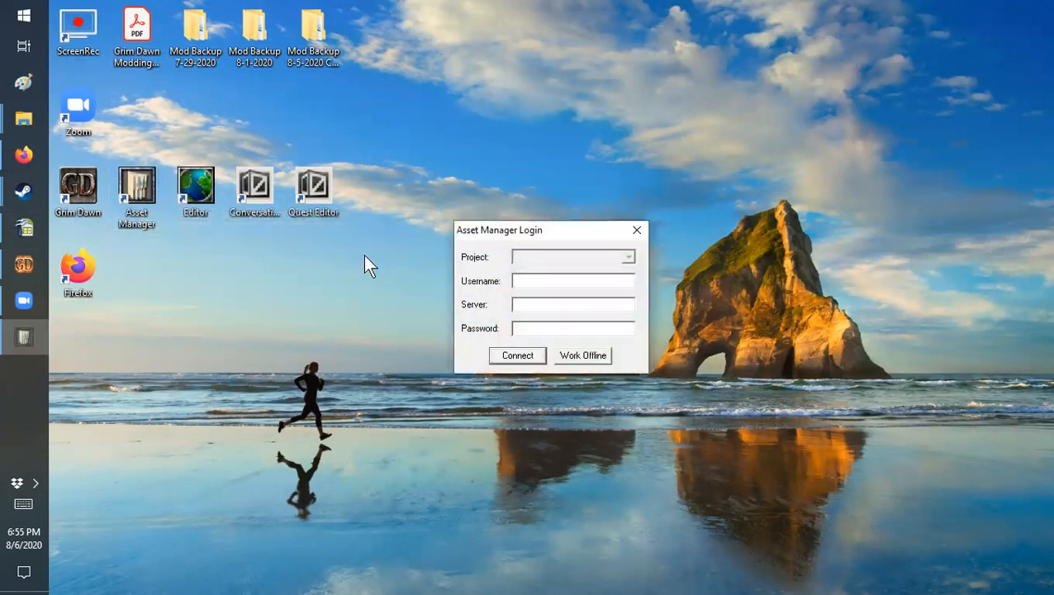
left_click(583, 354)
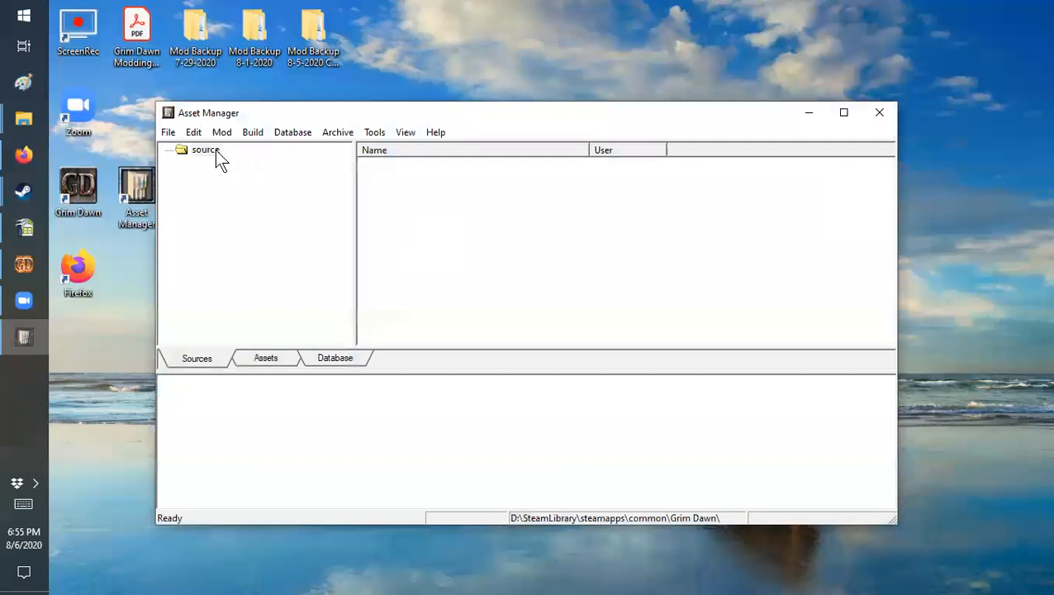
Step: Select the ModdingTutorial mod and show the records in its database folder Records/Creatures/Enemies
left_click(222, 134)
mouse_move(239, 192)
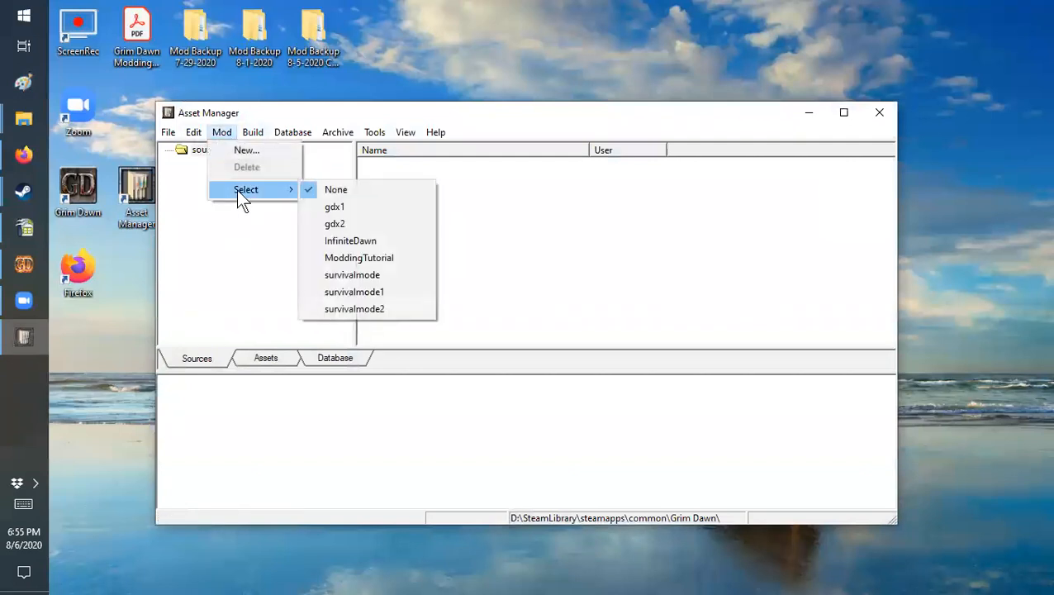
left_click(349, 258)
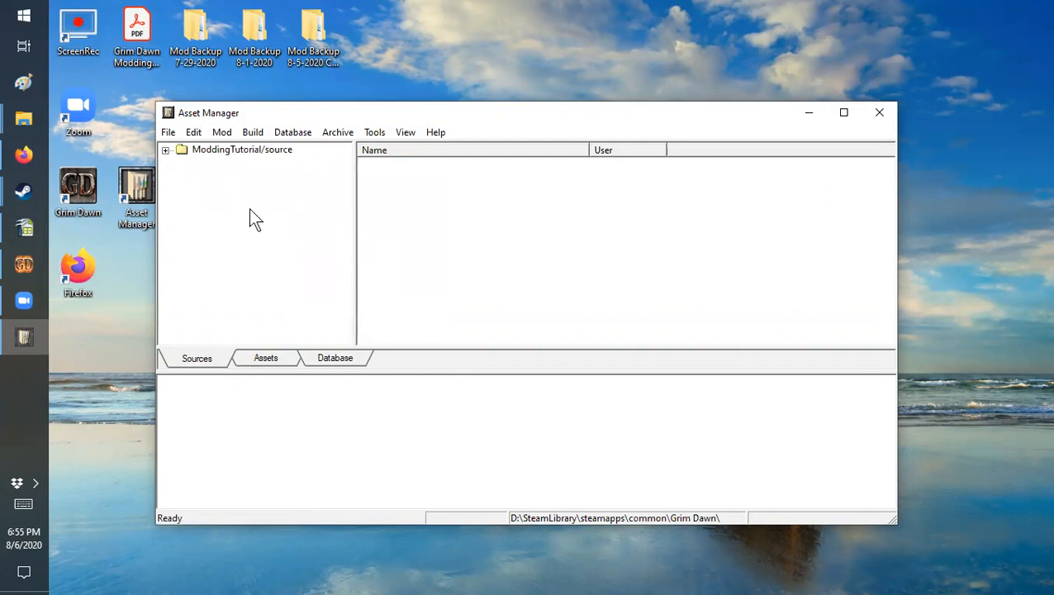
left_click(333, 362)
left_click(165, 151)
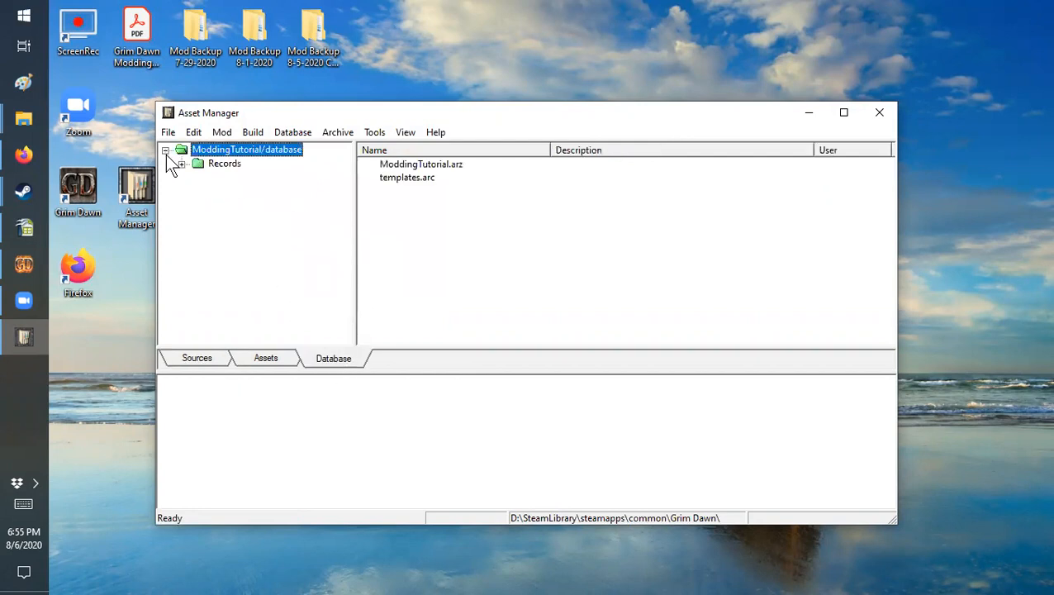
left_click(182, 164)
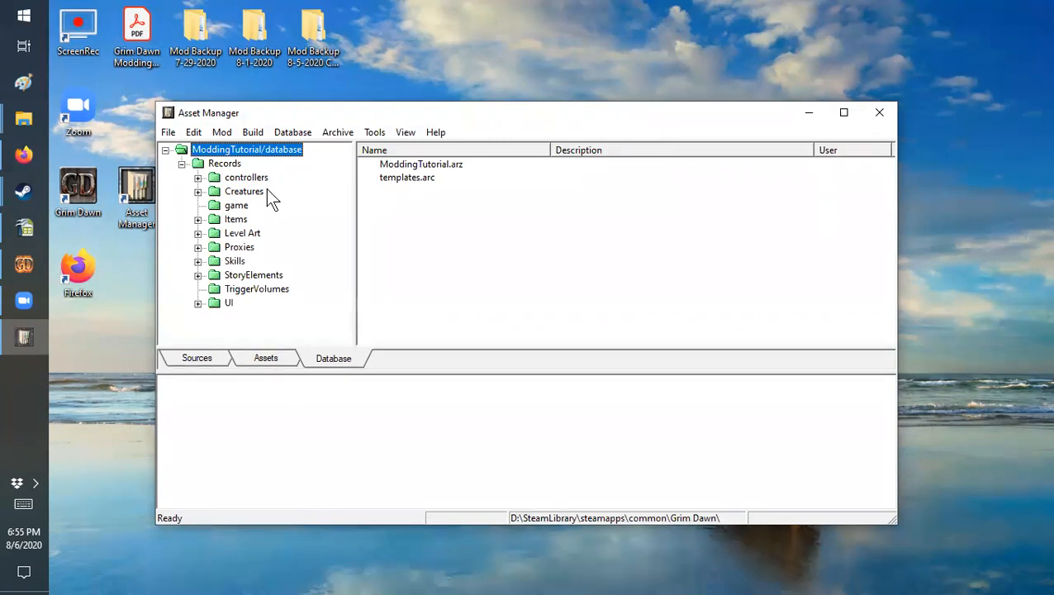
left_click(198, 191)
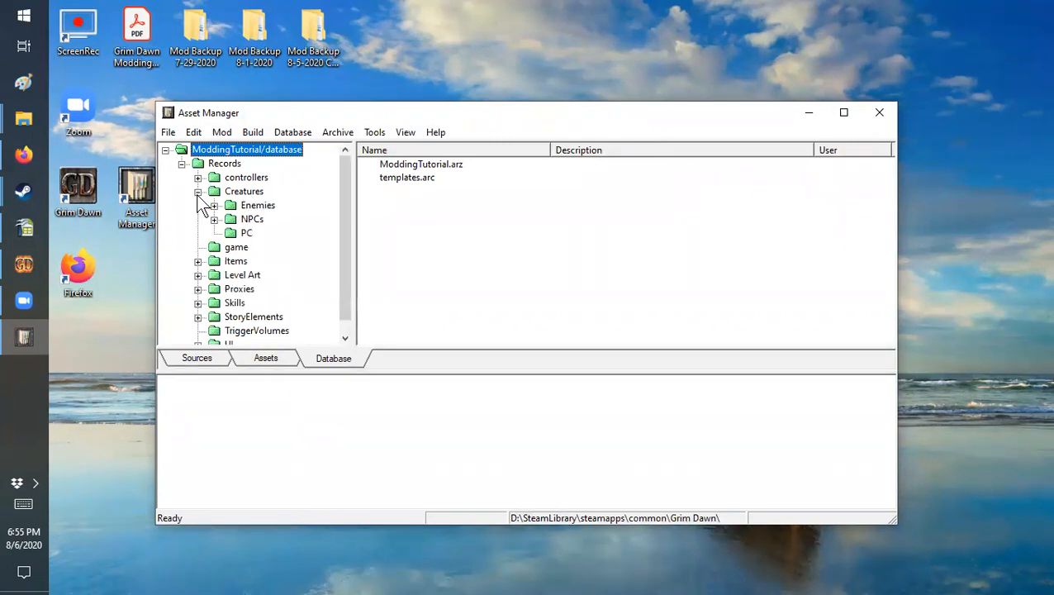
left_click(214, 205)
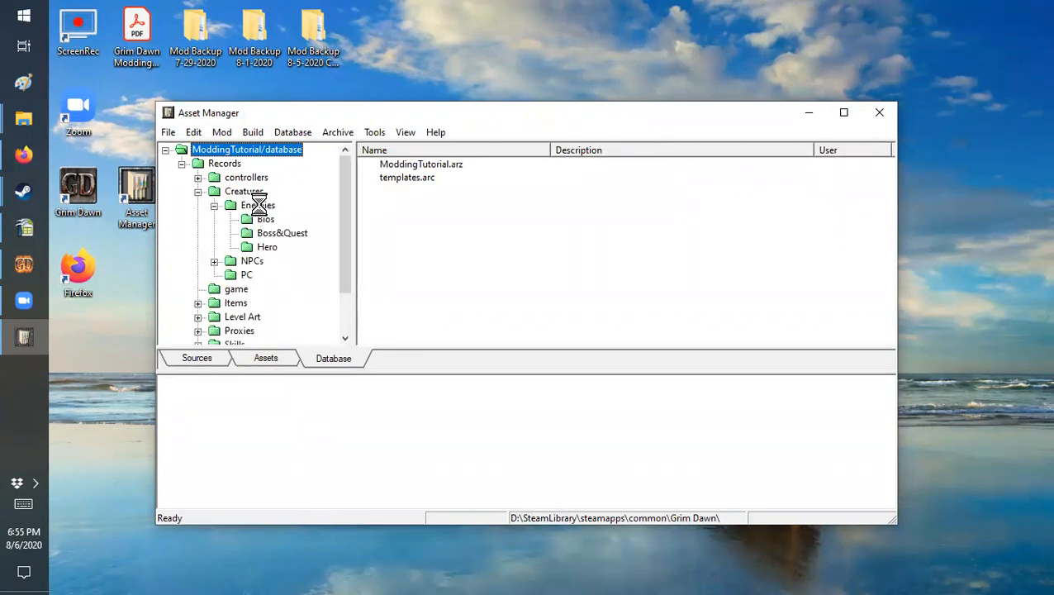
left_click(258, 205)
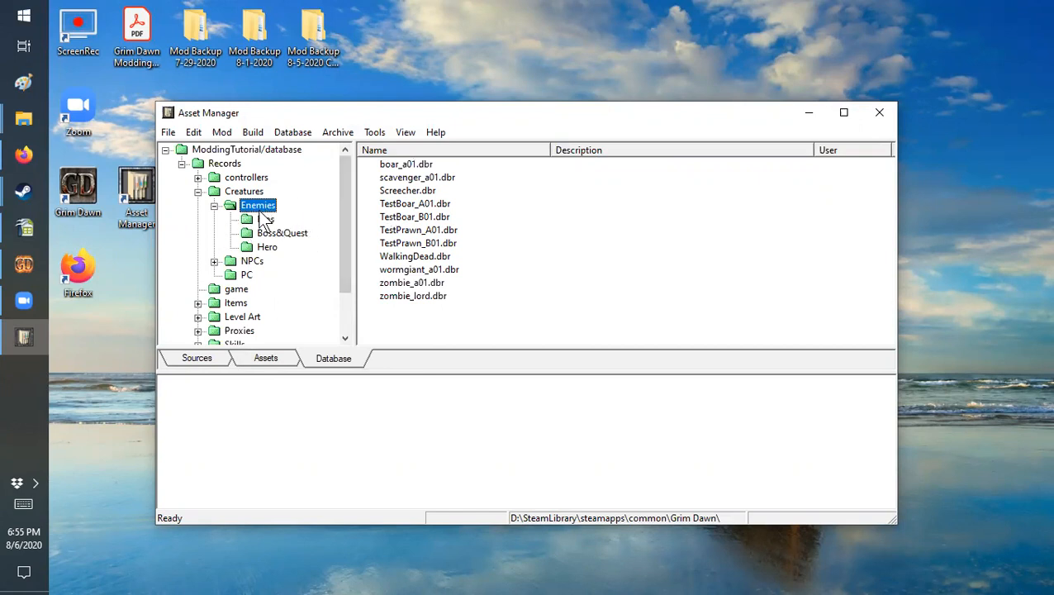
Step: Set the active mod to None to show the base game database
left_click(223, 136)
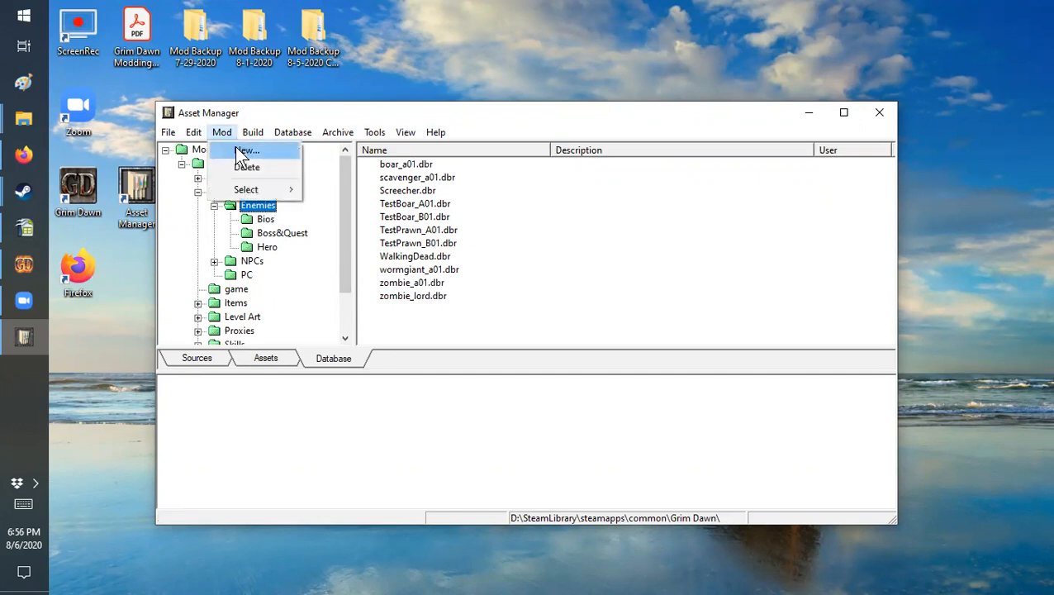
mouse_move(273, 191)
left_click(346, 189)
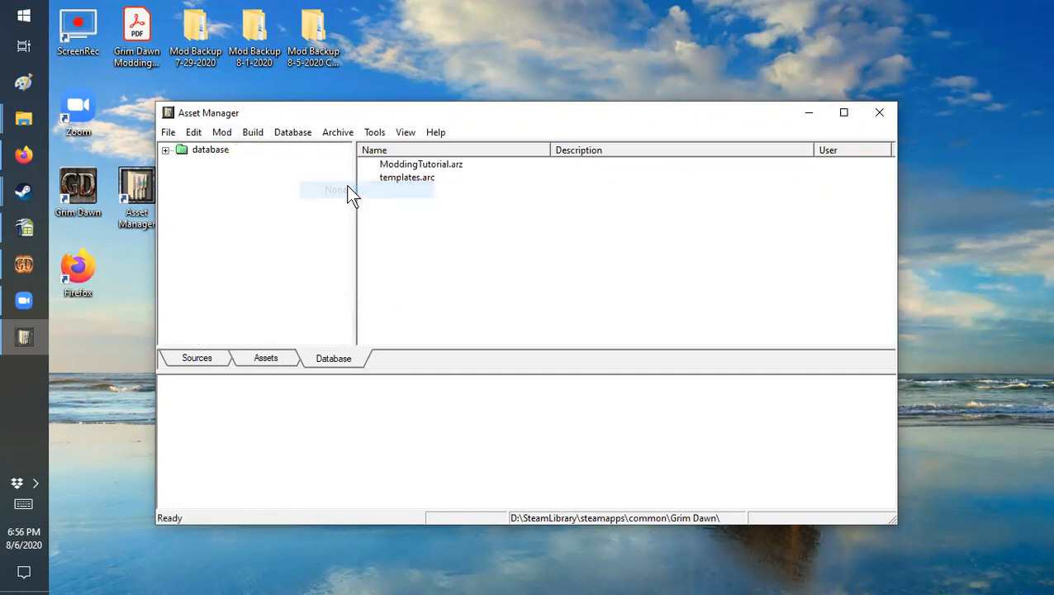
Step: Show the base game's enemy records in the database folder records/creatures/enemies
double_click(180, 152)
left_click(184, 162)
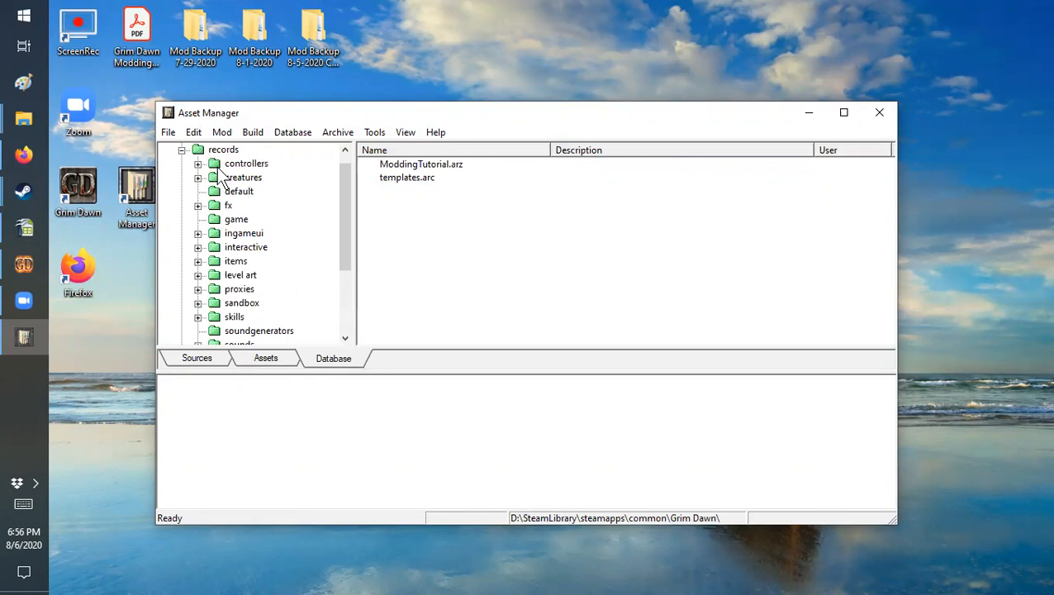
left_click(198, 178)
left_click(214, 205)
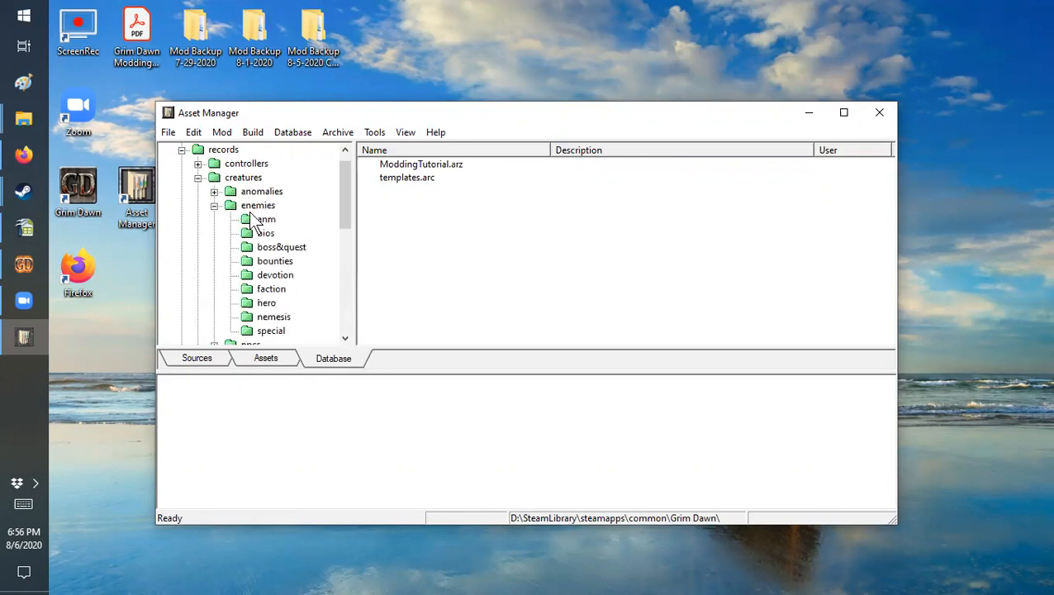
left_click(256, 207)
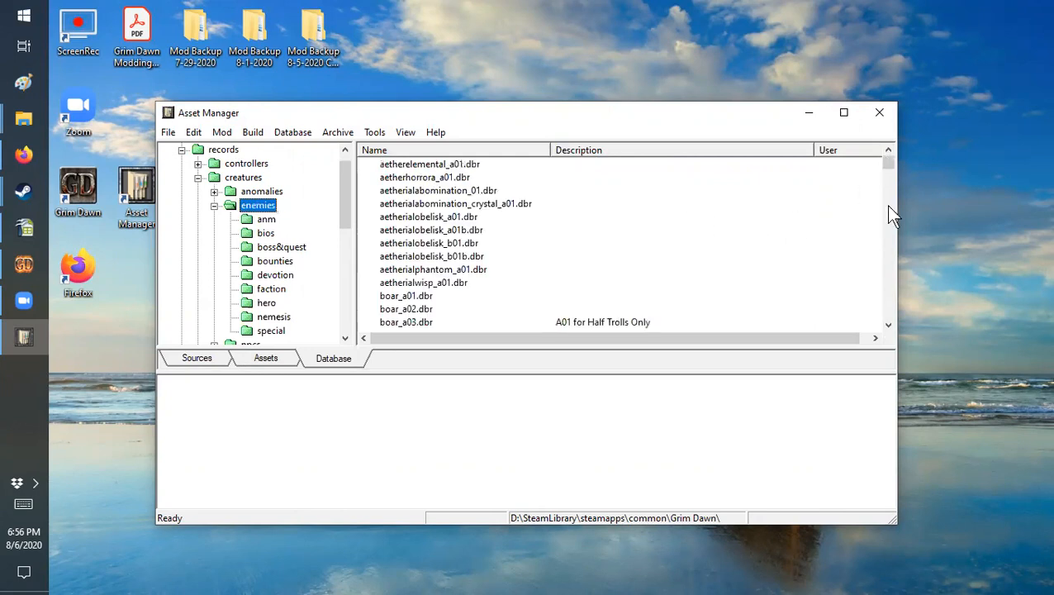
mouse_move(889, 164)
left_mouse_down()
mouse_move(888, 186)
mouse_move(889, 165)
left_mouse_up()
Step: Switch the active mod to ModdingTutorial and select scavenger_a01.dbr in its Records/Creatures/Enemies folder
left_click(221, 133)
mouse_move(247, 189)
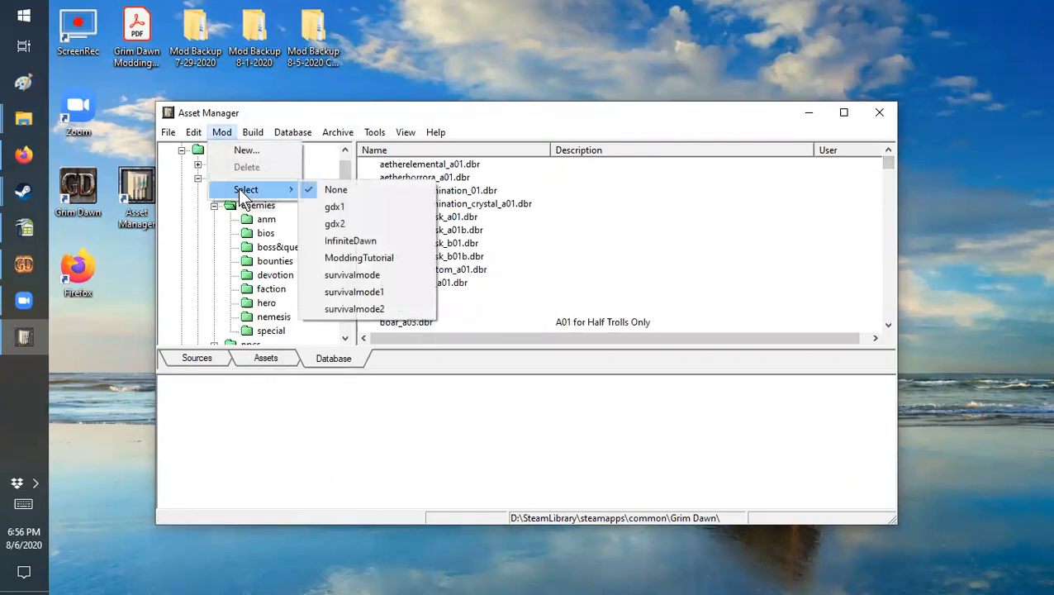
left_click(346, 259)
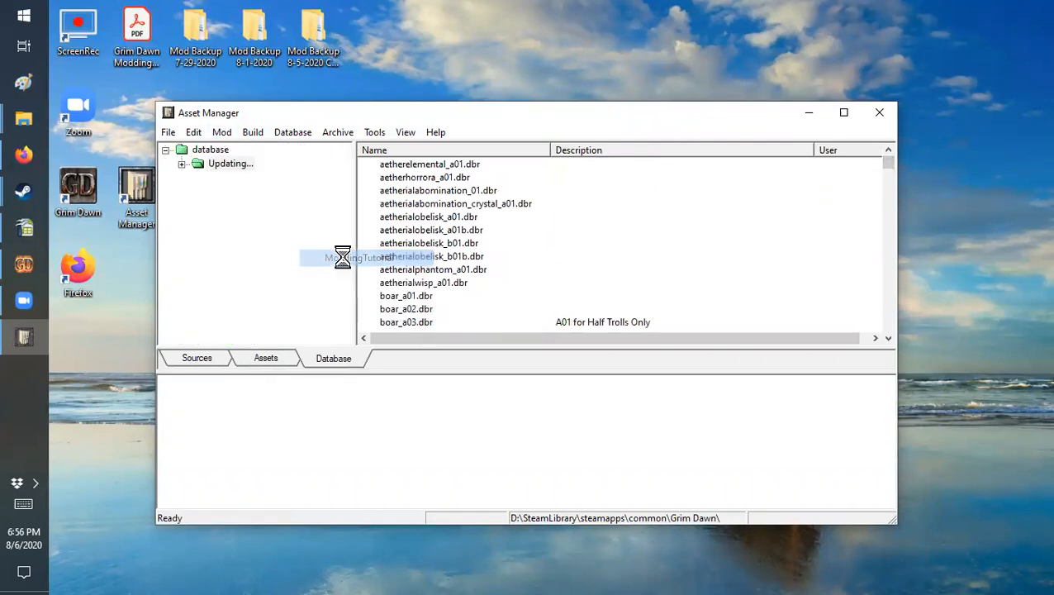
left_click(164, 151)
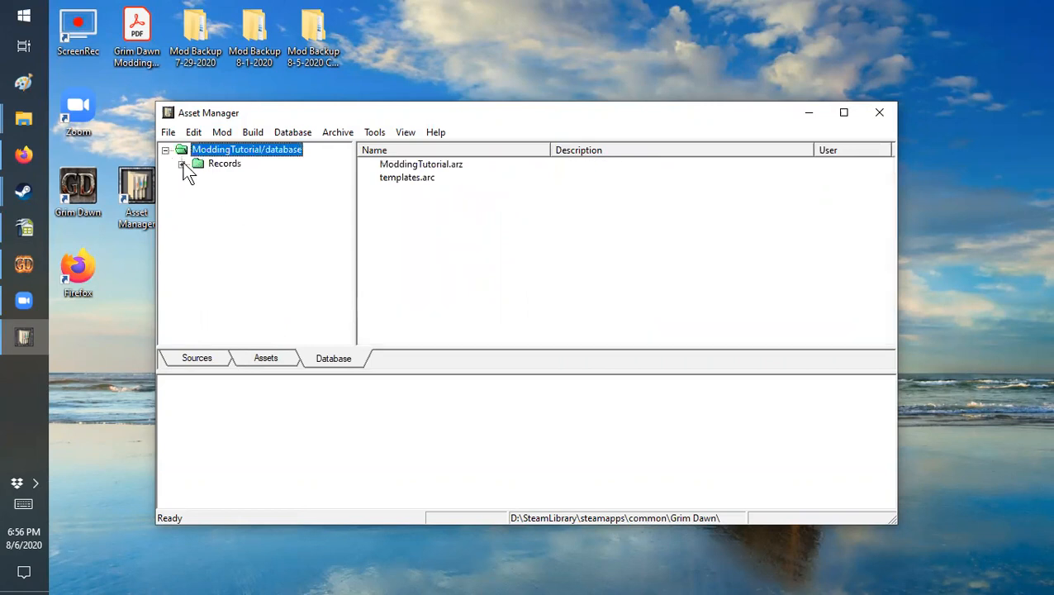
left_click(182, 163)
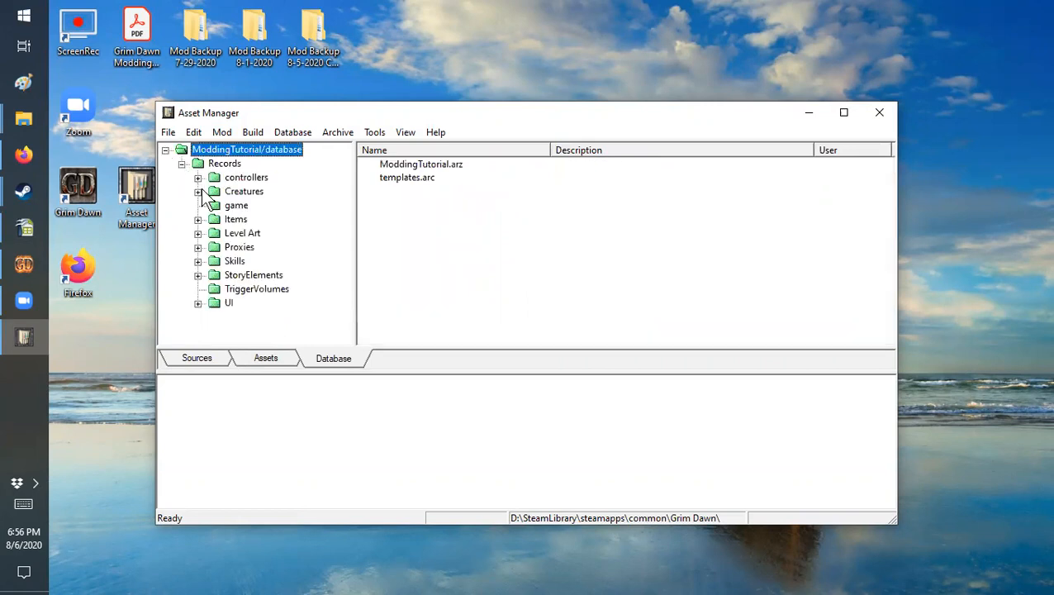
left_click(198, 192)
left_click(258, 206)
left_click(411, 311)
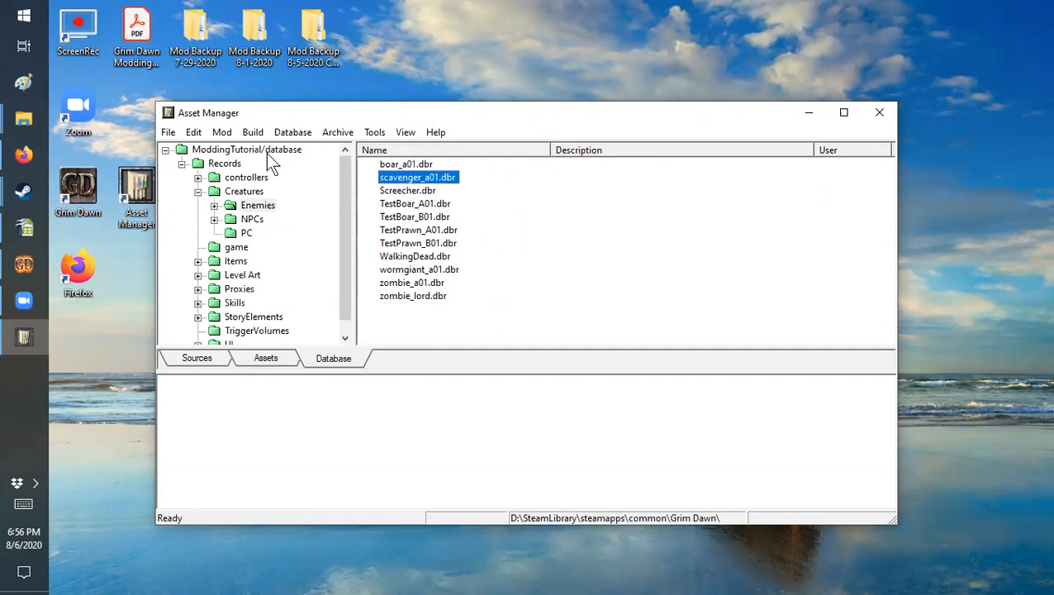
Step: Import the base game record records/creatures/enemies/scavenger_a01.dbr into the mod's database
left_click(253, 133)
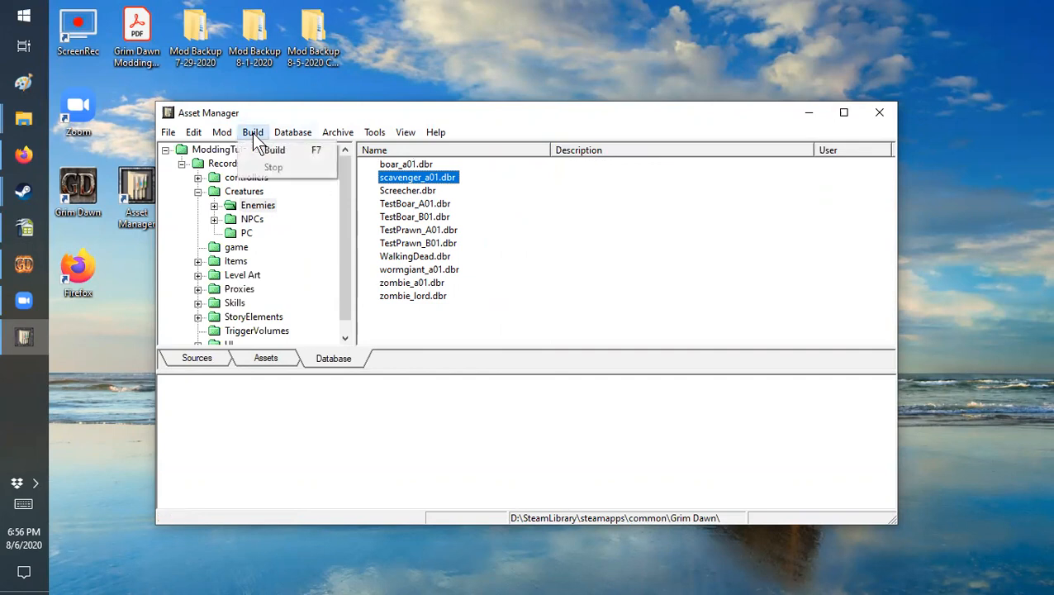
mouse_move(277, 131)
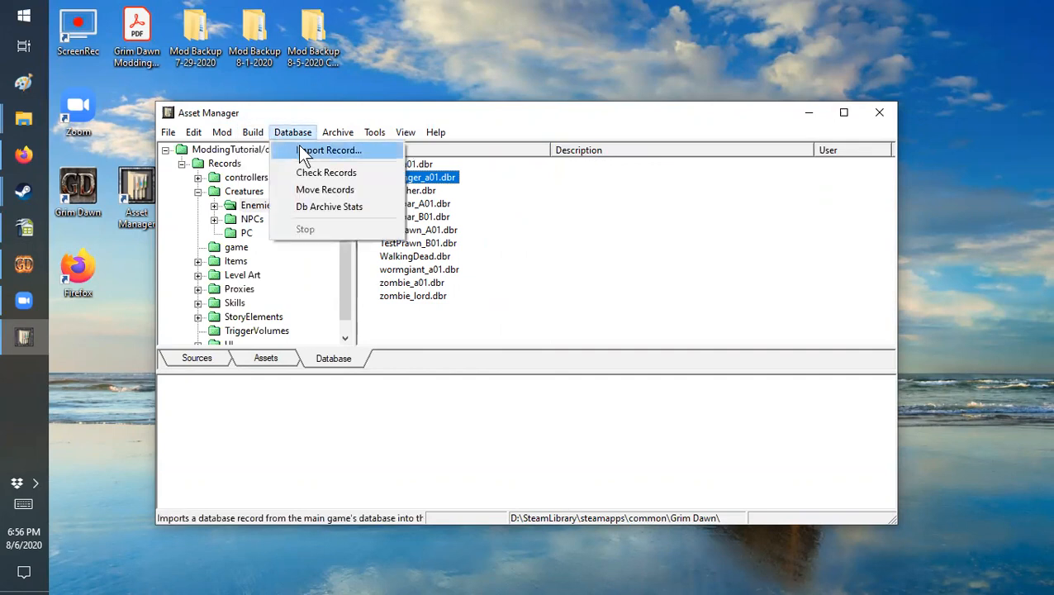
left_click(299, 147)
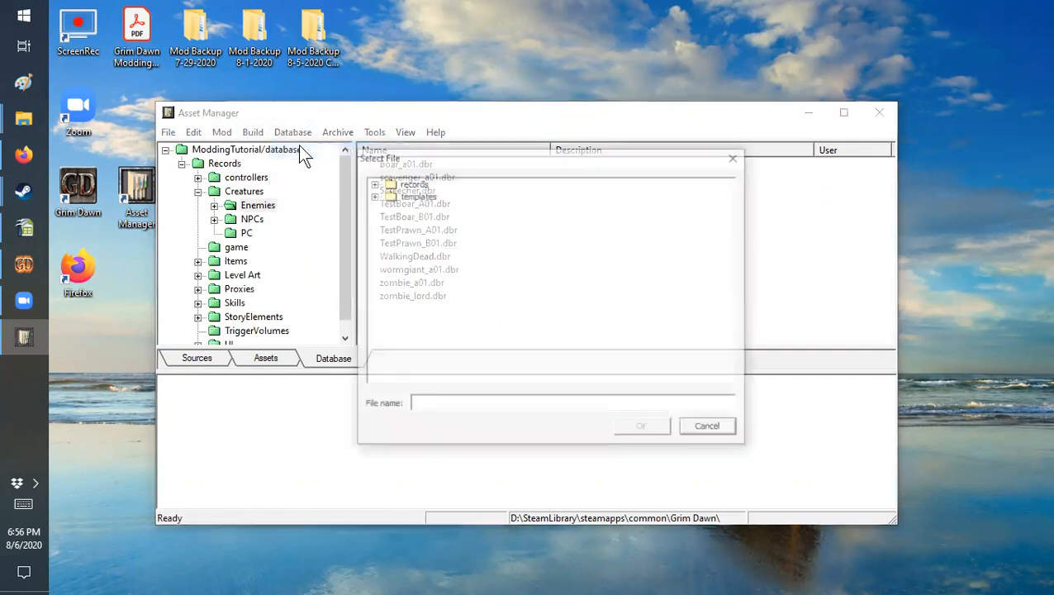
left_click(373, 182)
left_click(389, 208)
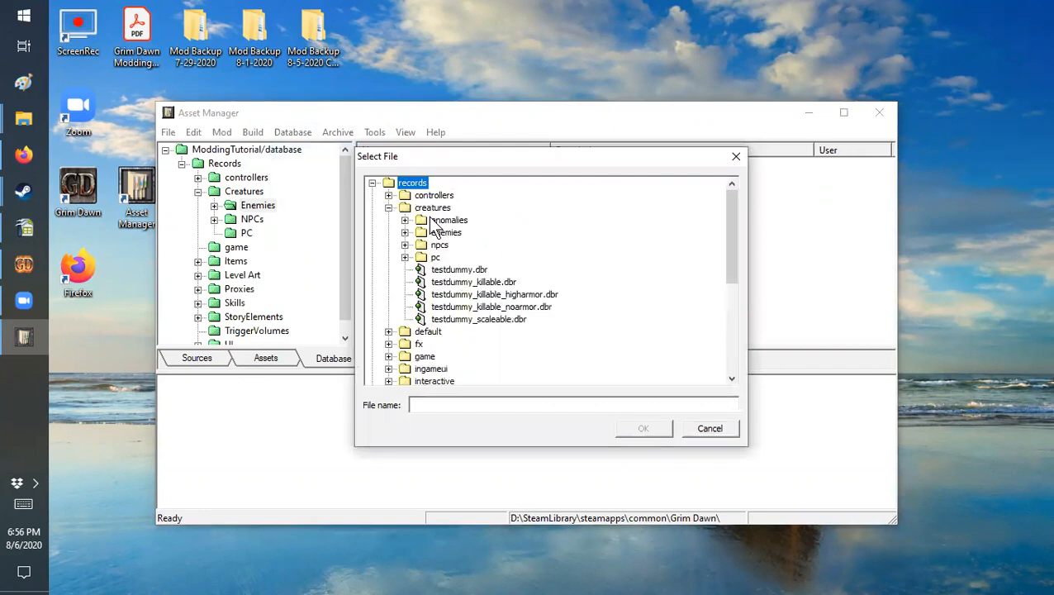
left_click(438, 233)
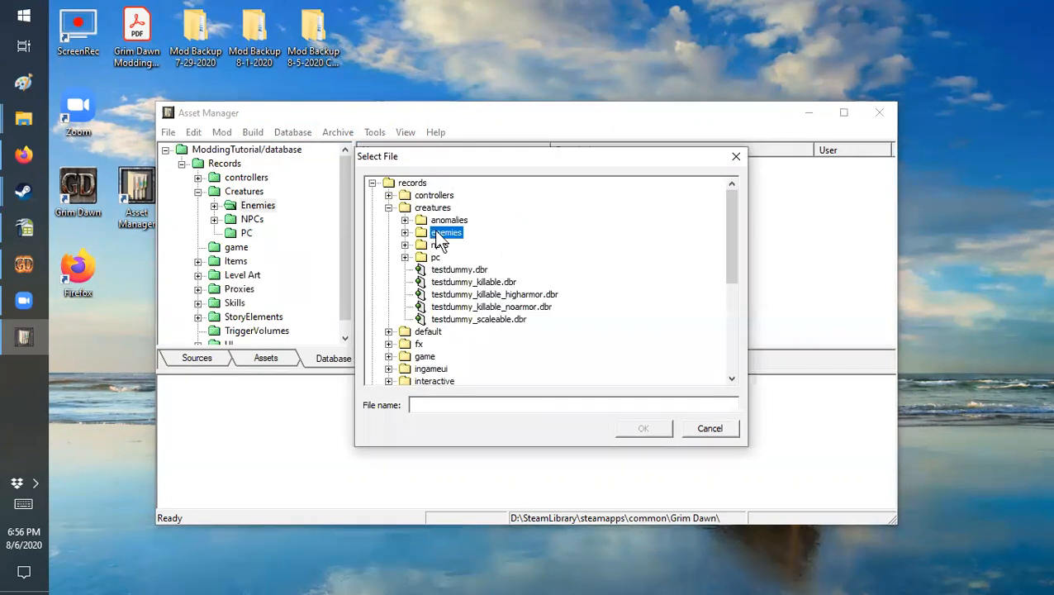
left_click(405, 233)
left_click_drag(734, 198, 728, 298)
scroll(653, 275, "up", 5)
scroll(653, 276, "down", 3)
left_click(484, 344)
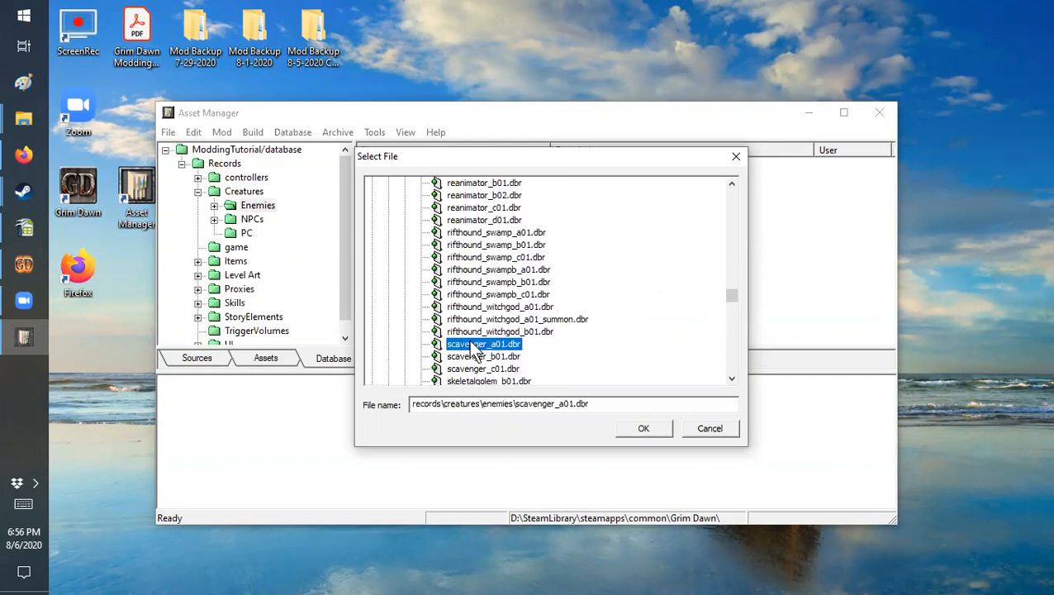
left_click(641, 430)
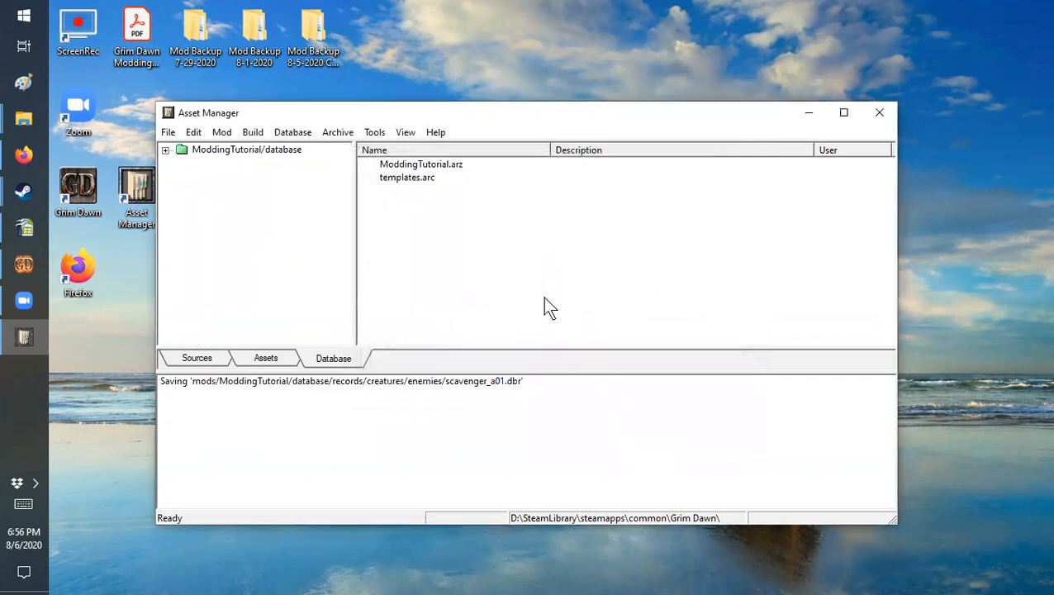
Step: Reopen the mod's Records/Creatures/Enemies folder and select the imported scavenger_a01.dbr record
left_click(165, 149)
left_click(182, 164)
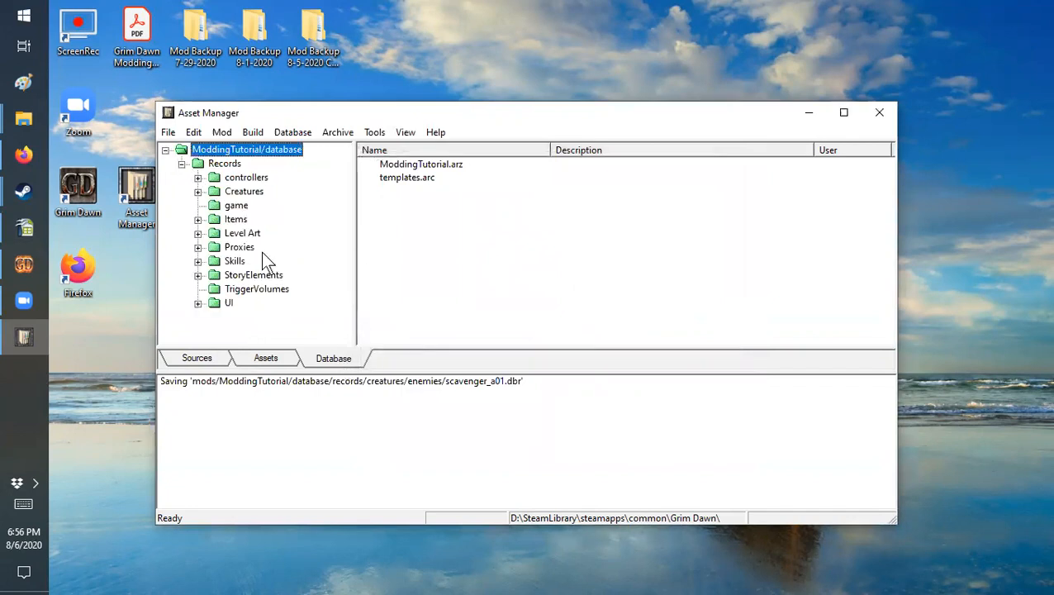
left_click(198, 192)
left_click(255, 205)
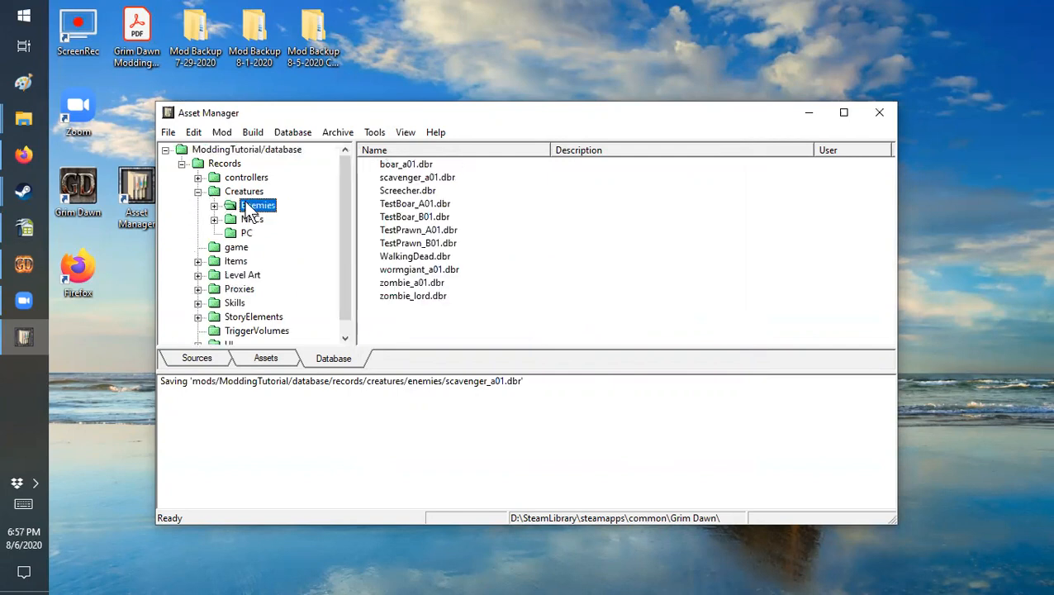
left_click(403, 177)
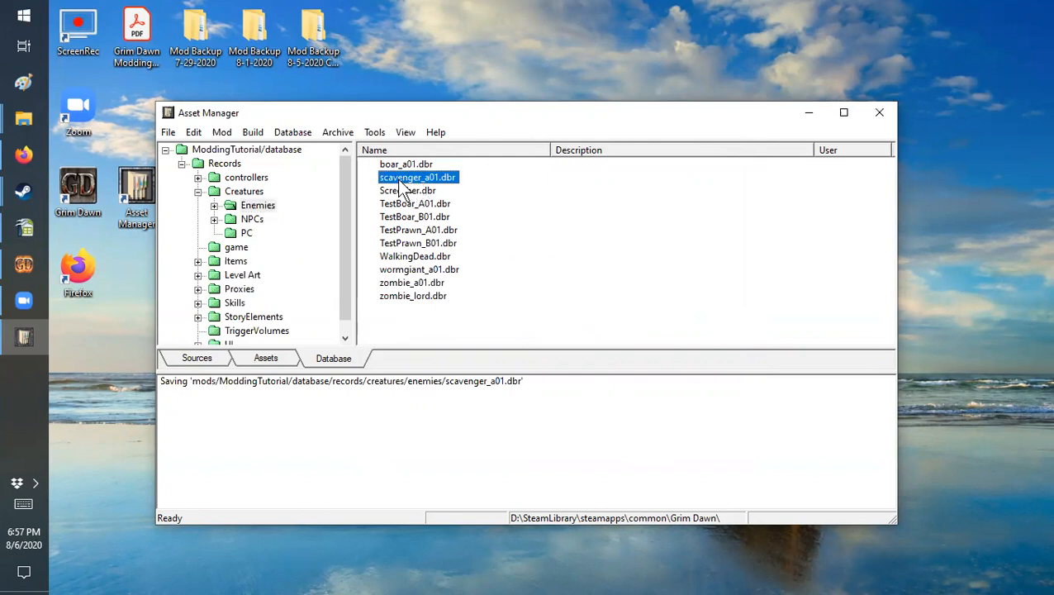
Step: Examine the subfolders of Enemies and the bio records in Bios, and return to the Enemies records
left_click(214, 205)
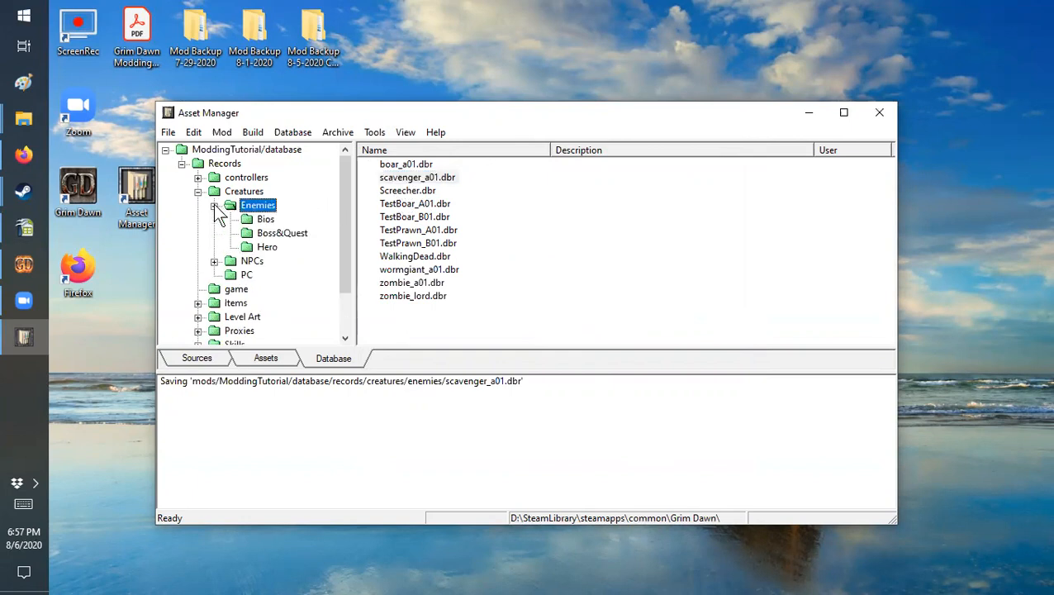
left_click(266, 219)
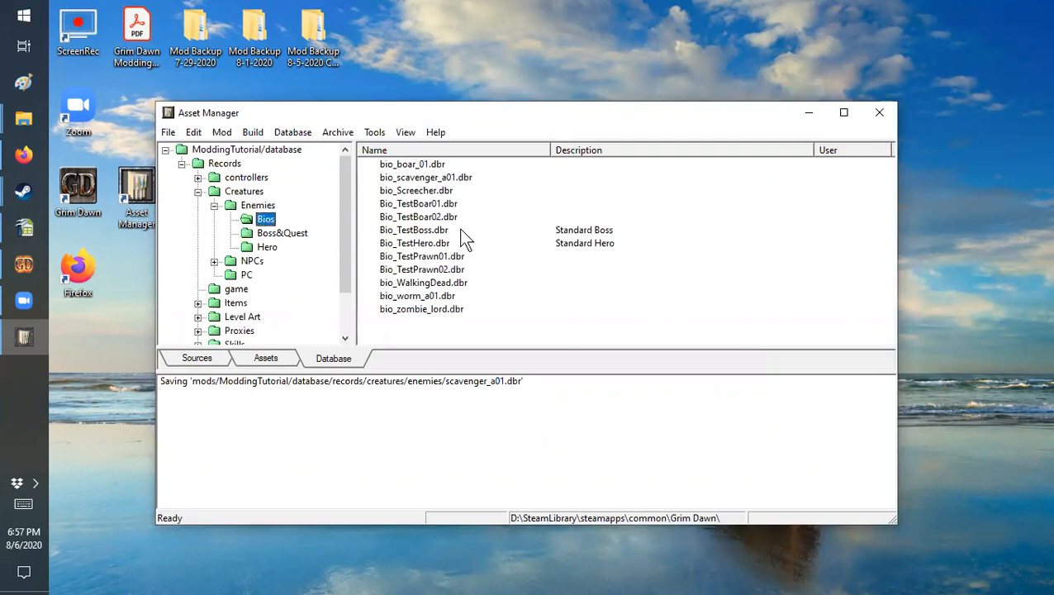
left_click(256, 207)
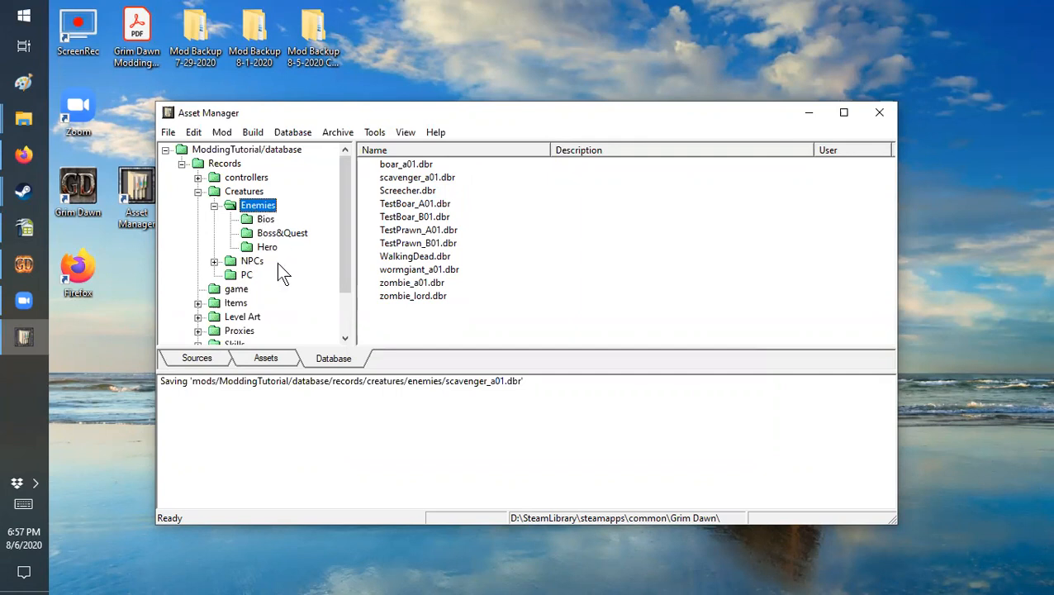
right_click(255, 206)
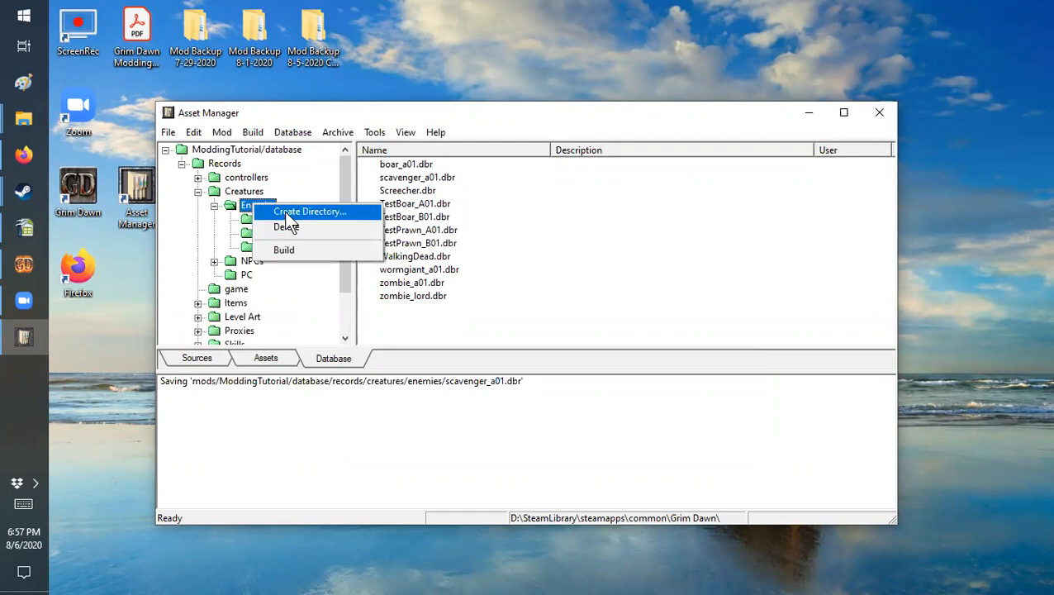
left_click(227, 230)
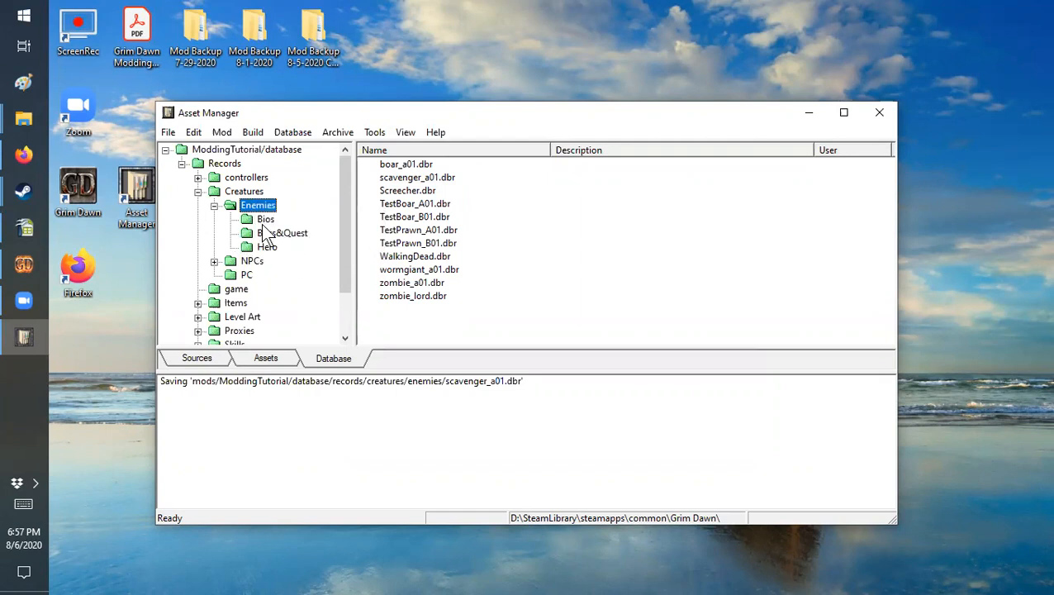
left_click(265, 219)
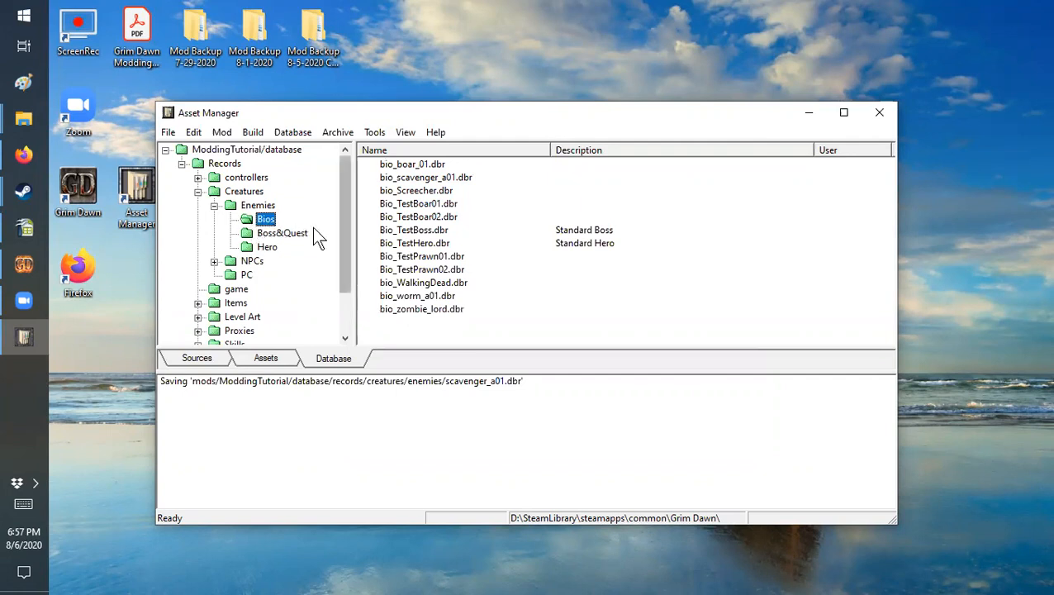
left_click(263, 206)
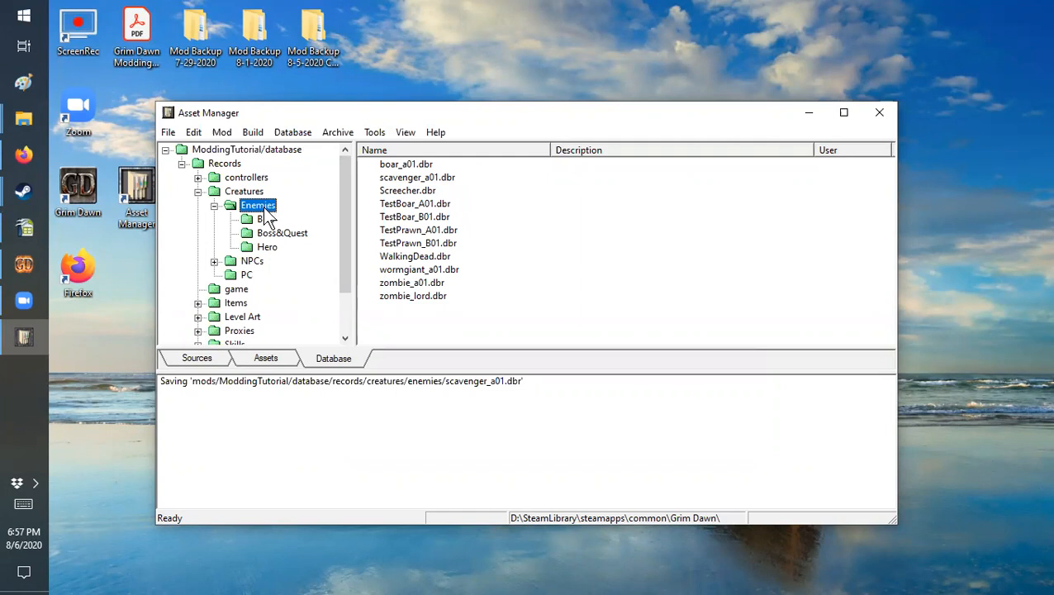
Step: Rename the scavenger_a01.dbr record in the Enemies folder as Scavenger.dbr
right_click(409, 178)
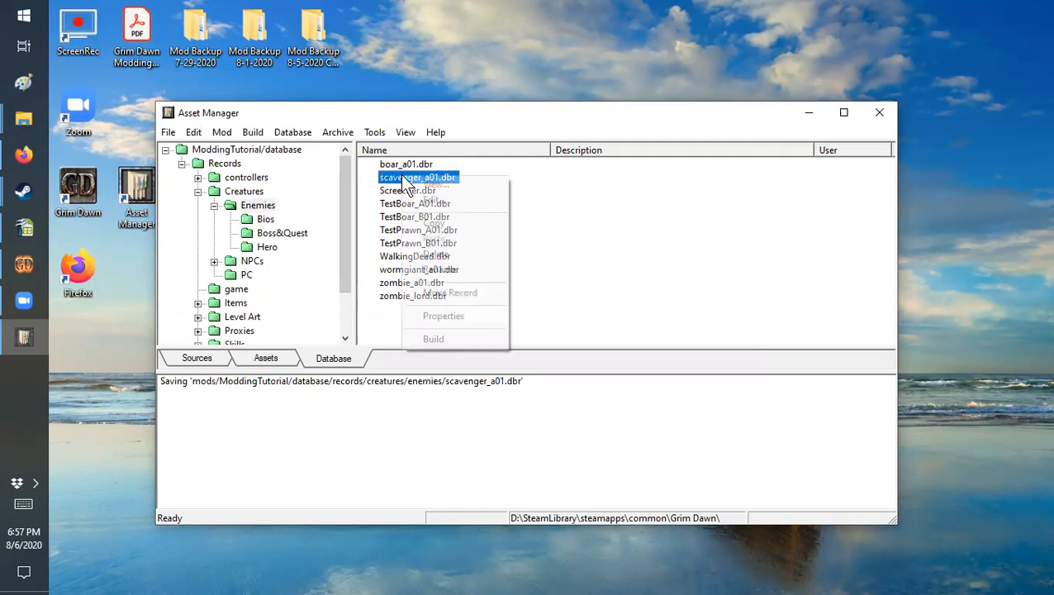
left_click(432, 270)
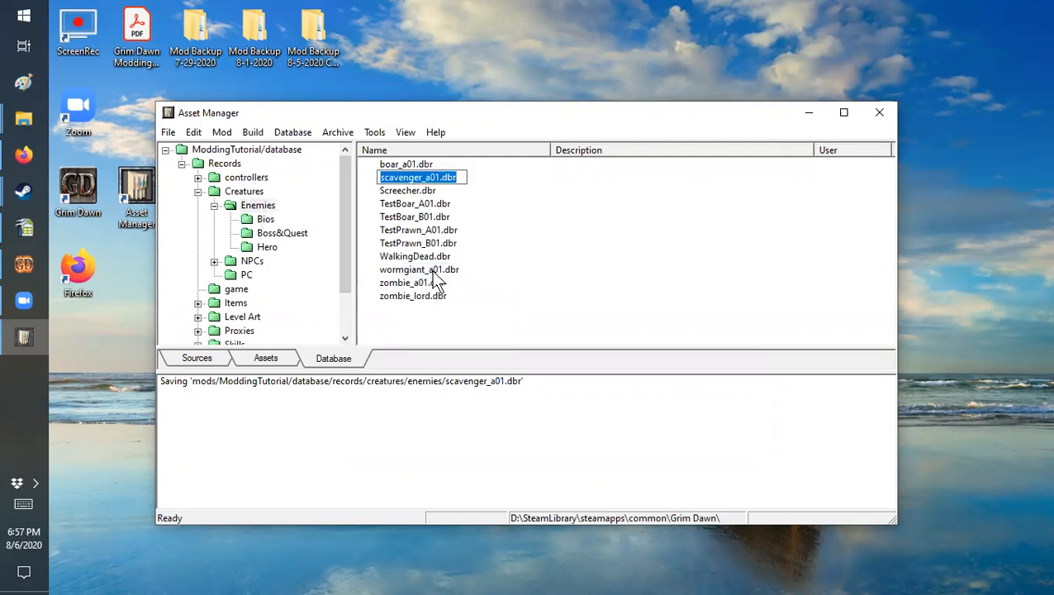
key("End")
key("Left")
key("Left")
key("Left")
key("Left")
key("BackSpace")
key("BackSpace")
key("BackSpace")
key("BackSpace")
key("BackSpace")
key("BackSpace")
key("BackSpace")
key("BackSpace")
key("BackSpace")
key("BackSpace")
key("BackSpace")
key("BackSpace")
key("BackSpace")
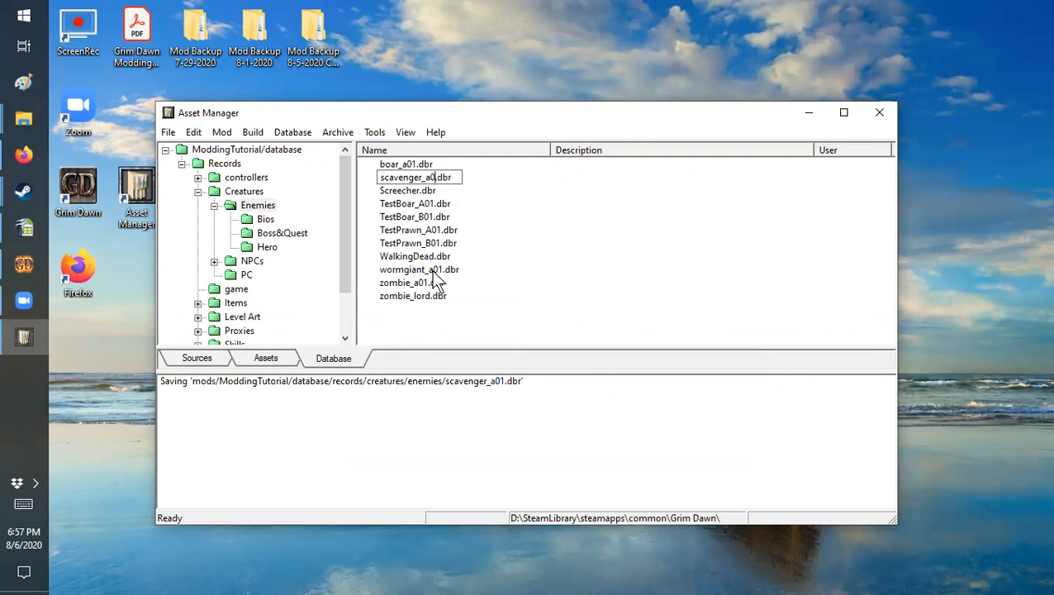
type("Sc")
type("aveng")
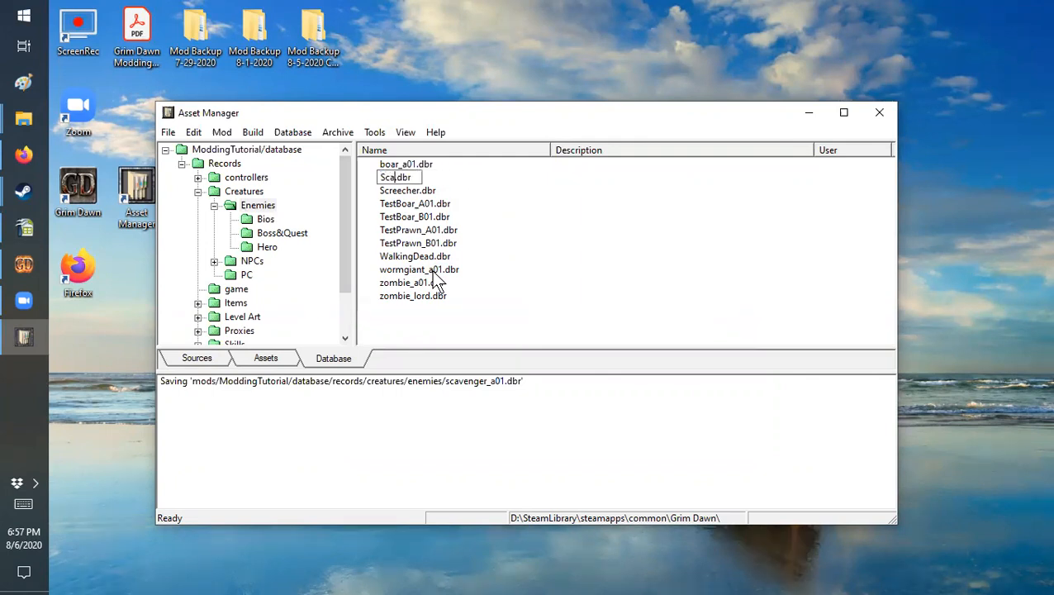
type("er")
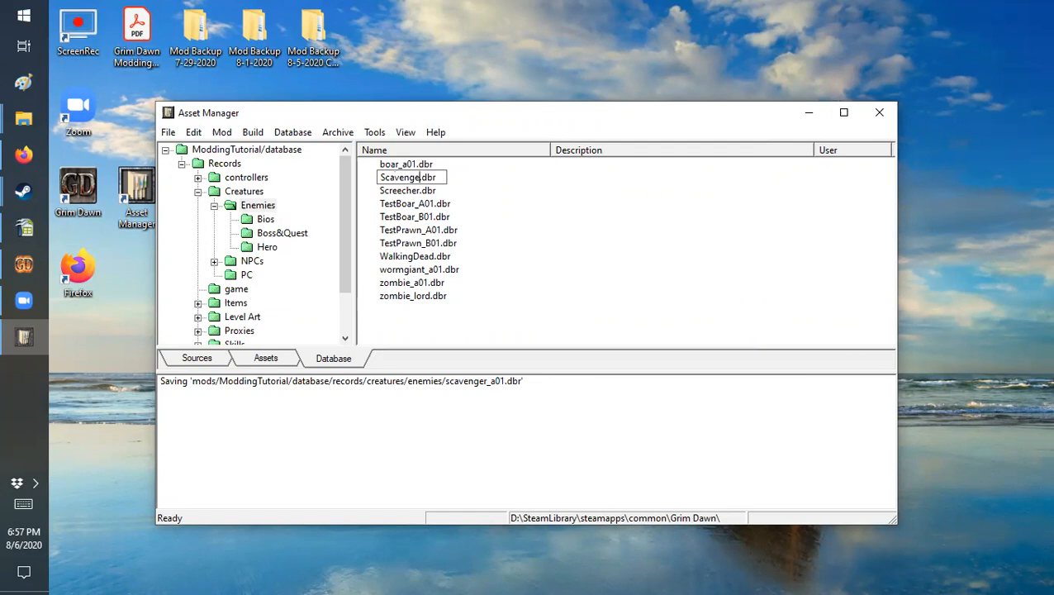
key("Return")
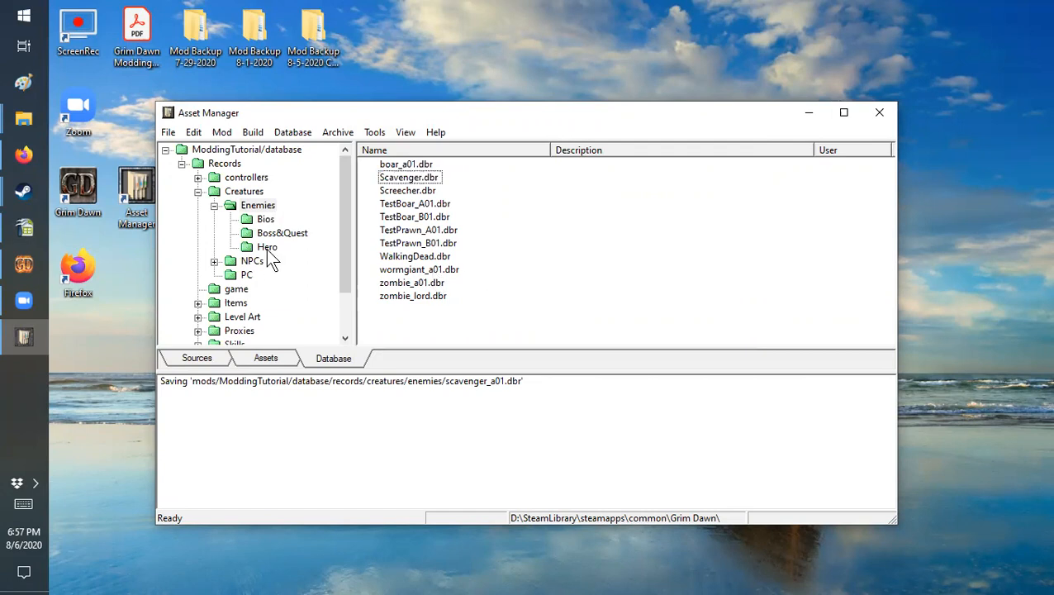
Step: Rename the bio_scavenger_a01.dbr record in the Bios folder as Scavenger.dbr
left_click(266, 220)
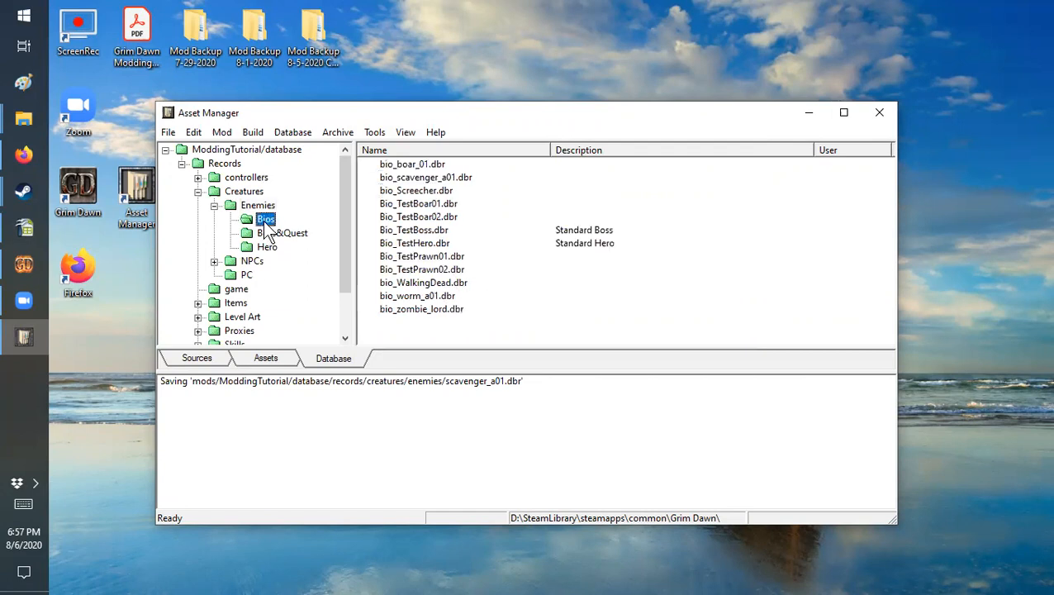
left_click(421, 178)
right_click(420, 178)
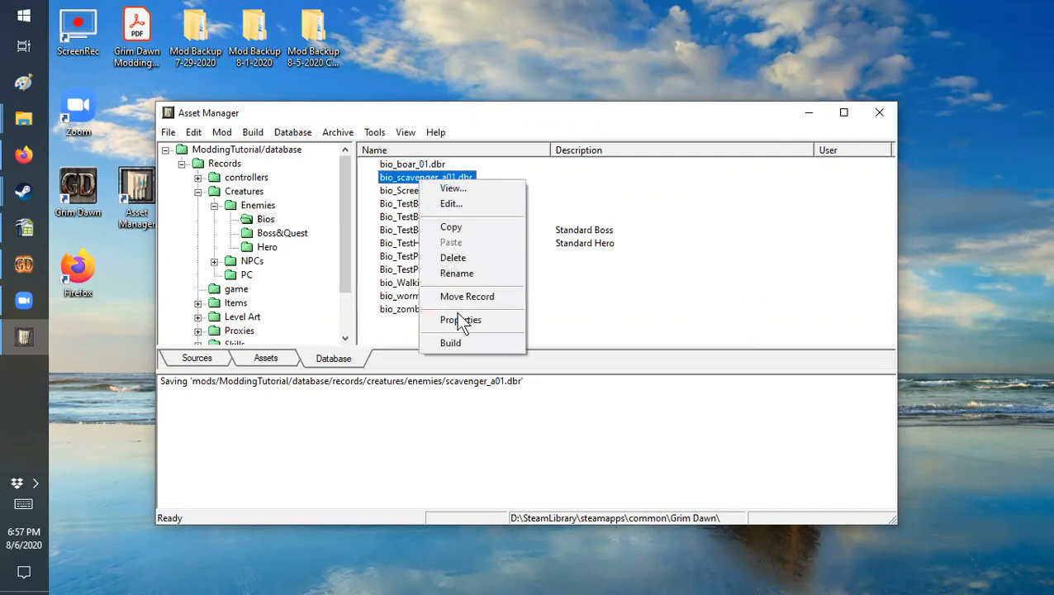
left_click(459, 275)
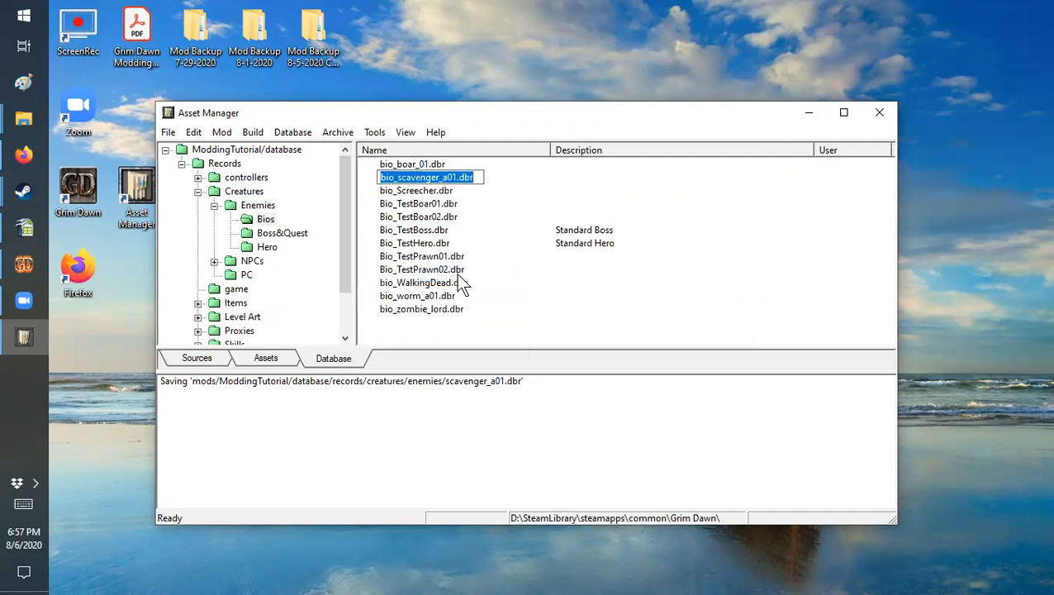
key("End")
key("Left")
key("Left")
key("Left")
key("Left")
key("Left")
key("Delete")
key("BackSpace")
key("BackSpace")
key("BackSpace")
key("BackSpace")
key("BackSpace")
key("BackSpace")
key("BackSpace")
key("BackSpace")
key("BackSpace")
key("BackSpace")
key("BackSpace")
key("BackSpace")
key("BackSpace")
key("BackSpace")
key("BackSpace")
key("BackSpace")
type("Scav")
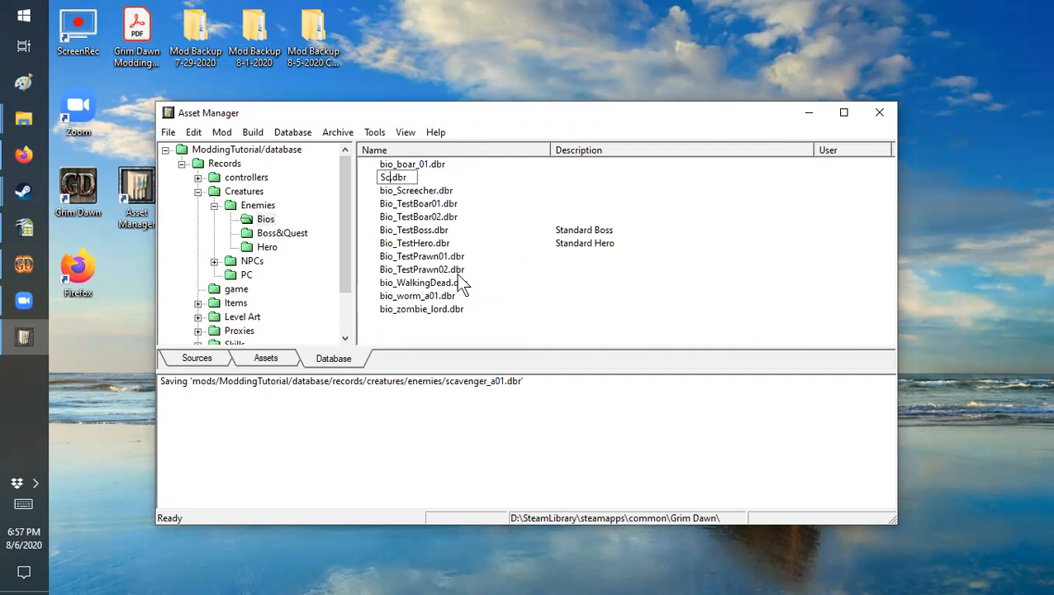
type("enger")
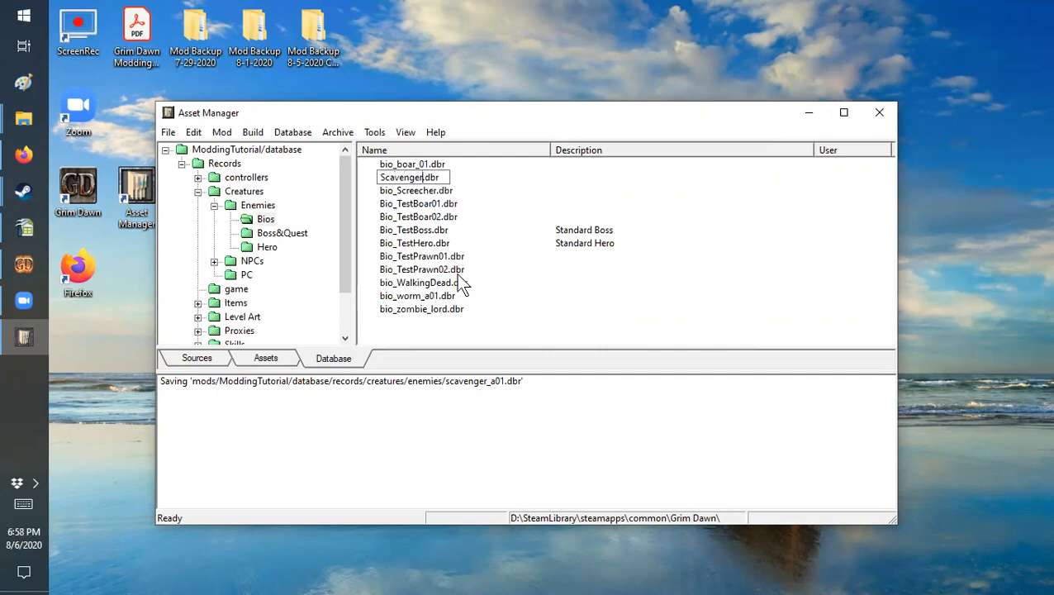
left_click(522, 285)
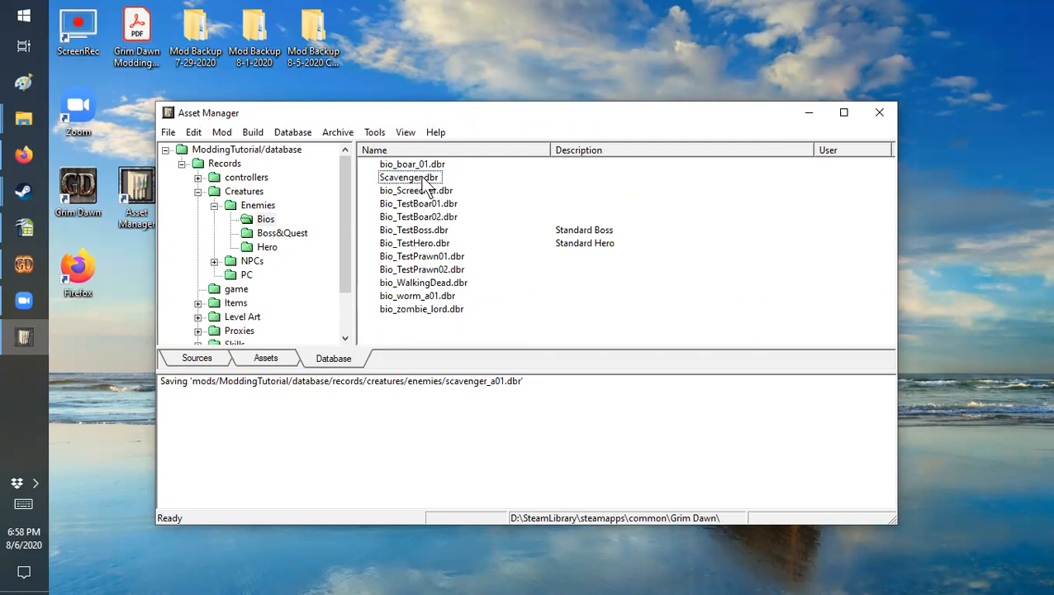
Step: Open the Scavenger.dbr record from the Enemies folder for editing and show its Character variables
left_click(264, 207)
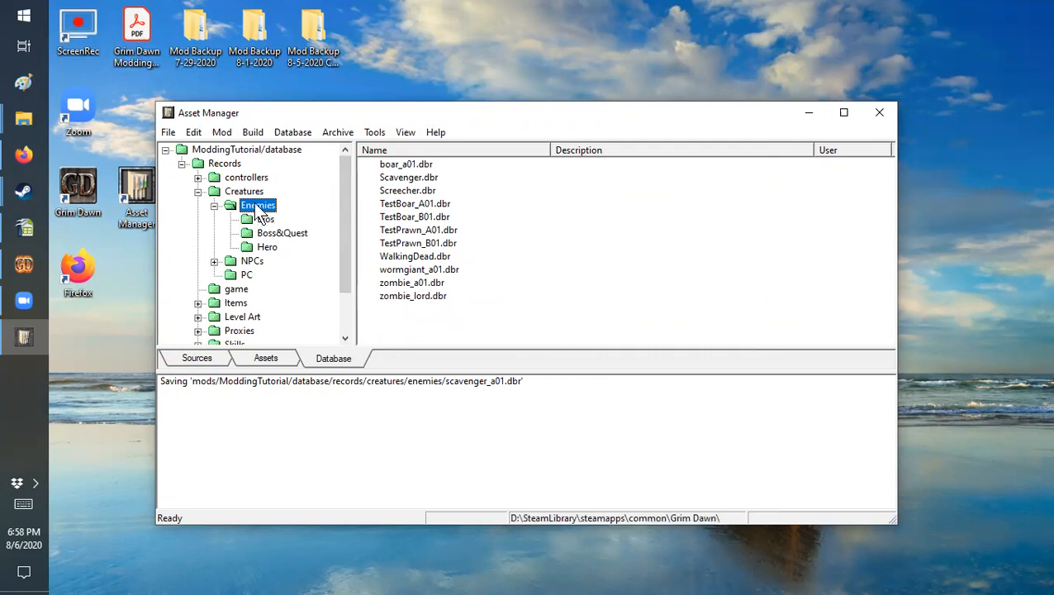
double_click(403, 177)
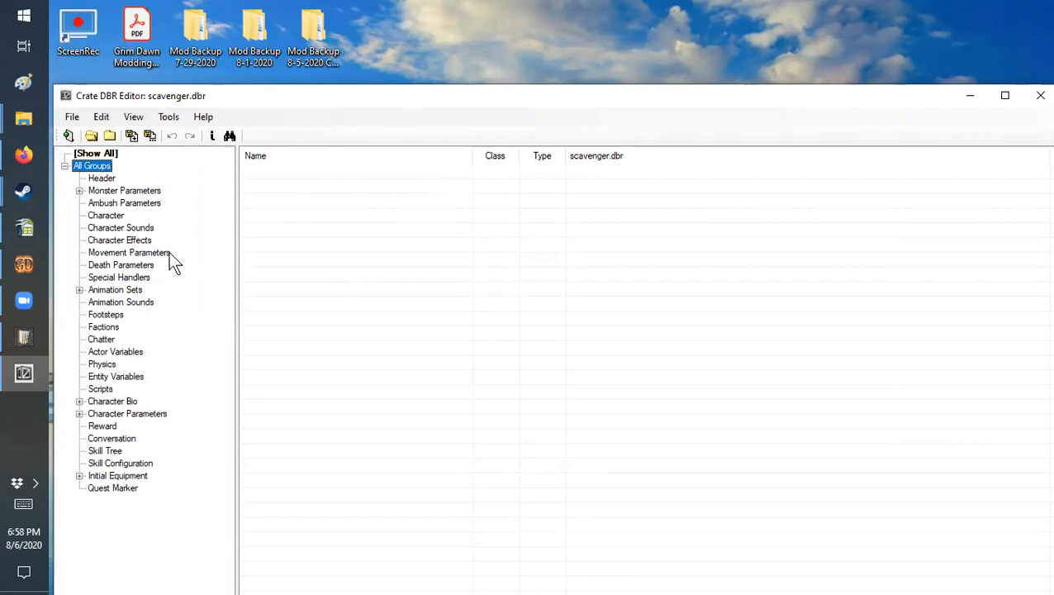
left_click(113, 217)
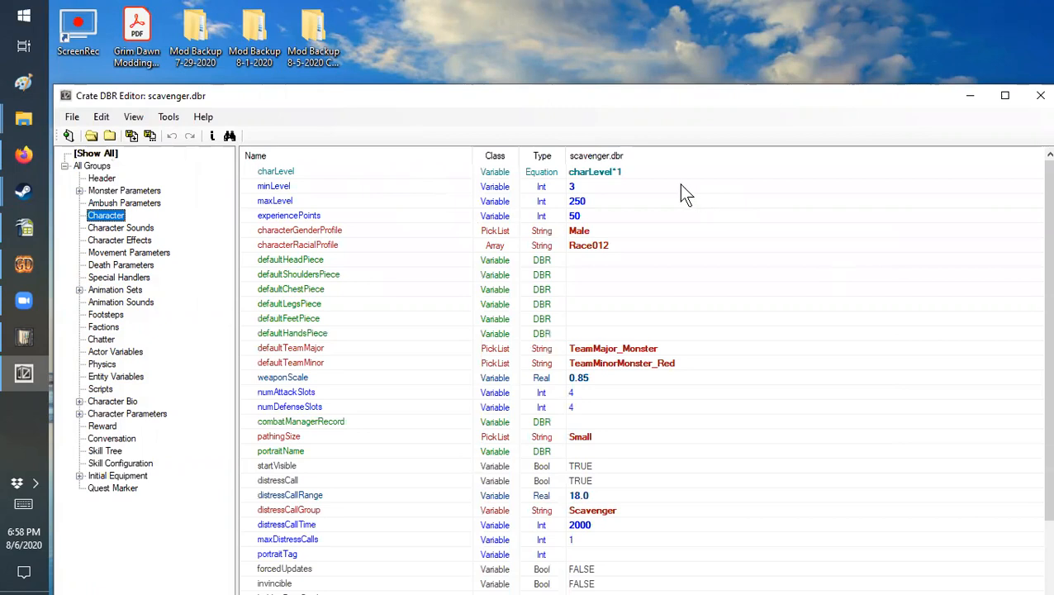
Step: Replace the scavenger's charLevel equation with a fixed value of 10
double_click(644, 171)
left_click(645, 171)
left_click(645, 171)
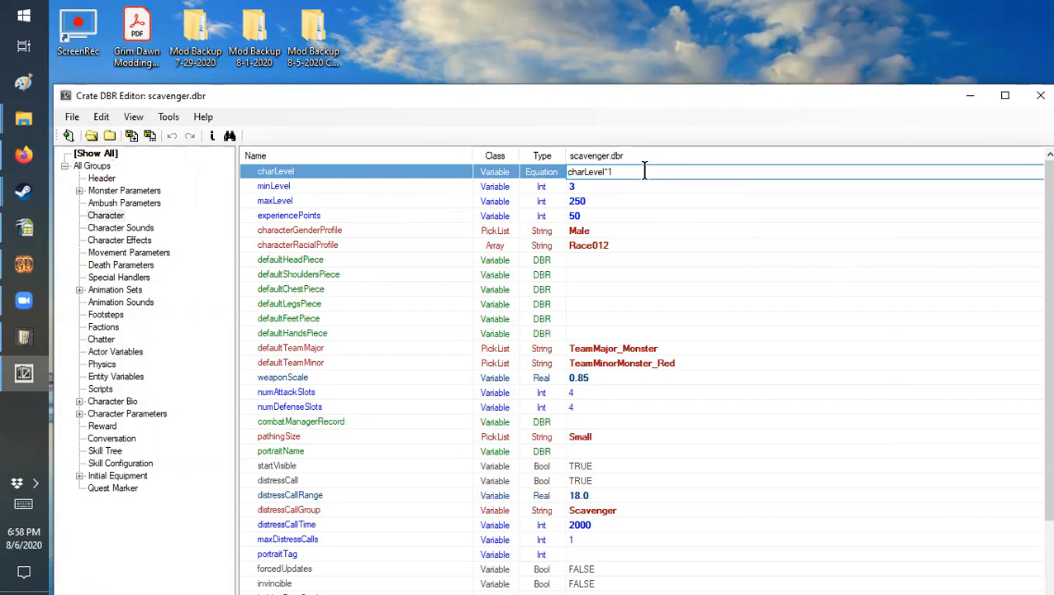
key("BackSpace")
key("BackSpace")
key("BackSpace")
key("BackSpace")
key("BackSpace")
key("BackSpace")
key("BackSpace")
key("BackSpace")
Step: Set both minLevel and maxLevel of the scavenger to 10
key("BackSpace")
key("BackSpace")
key("BackSpace")
type("10")
left_click(598, 186)
key("BackSpace")
type("10")
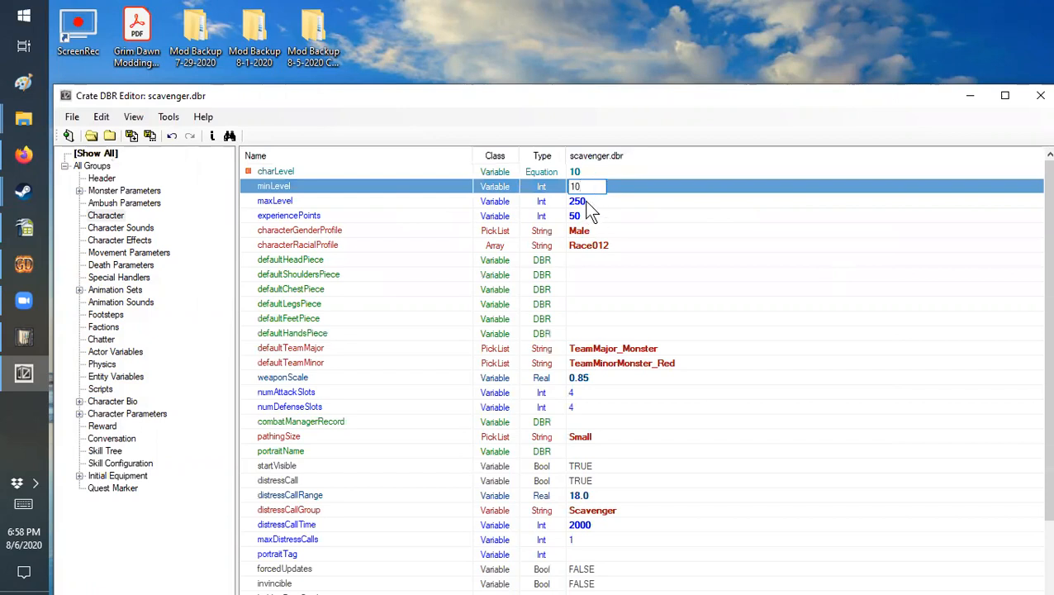
left_click(586, 201)
key("BackSpace")
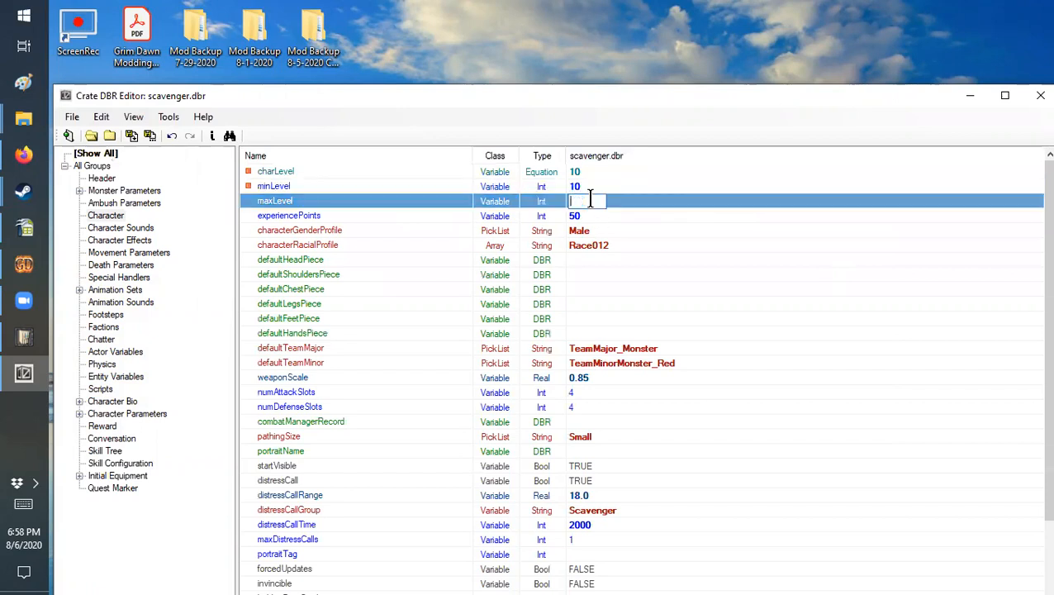
type("10")
Step: Set the scavenger's experiencePoints to 7
left_click(589, 215)
left_click(590, 216)
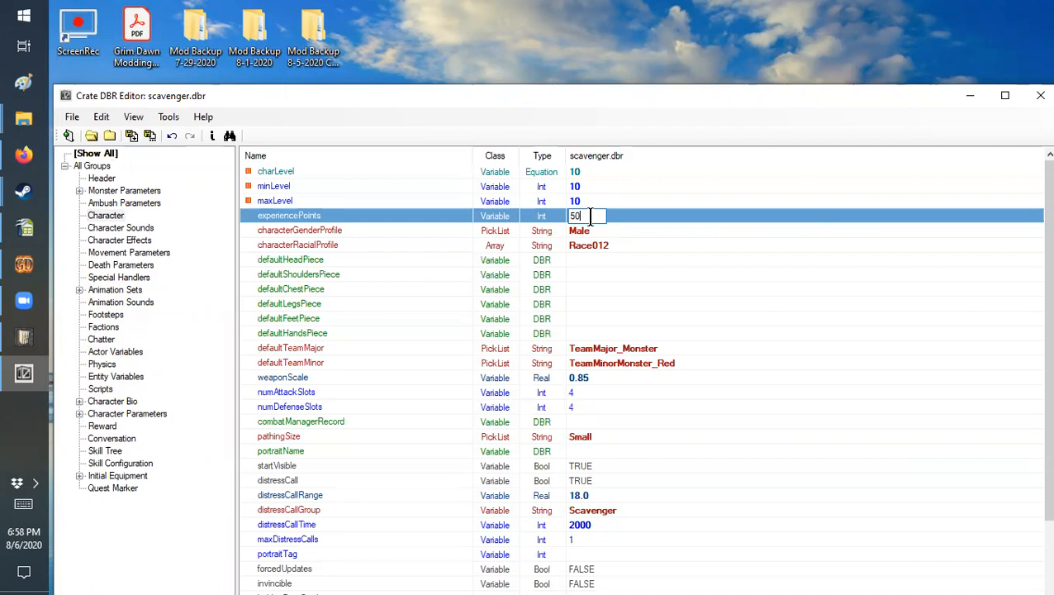
key("BackSpace")
key("BackSpace")
type("7")
left_click(595, 243)
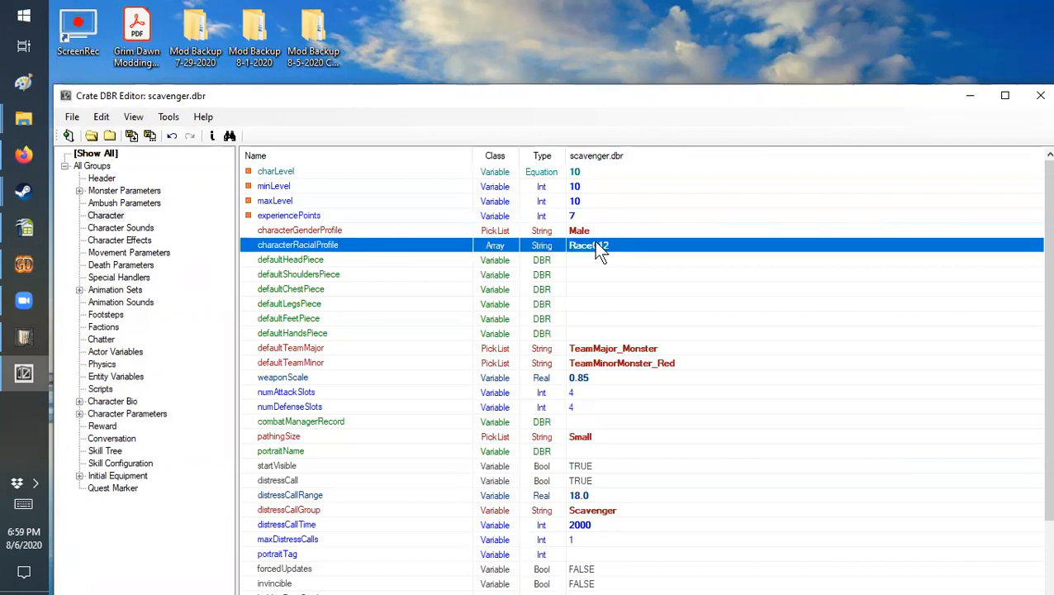
Step: Set the scavenger's scale to 1.8 in the Actor Variables group
scroll(603, 361, "down", 3)
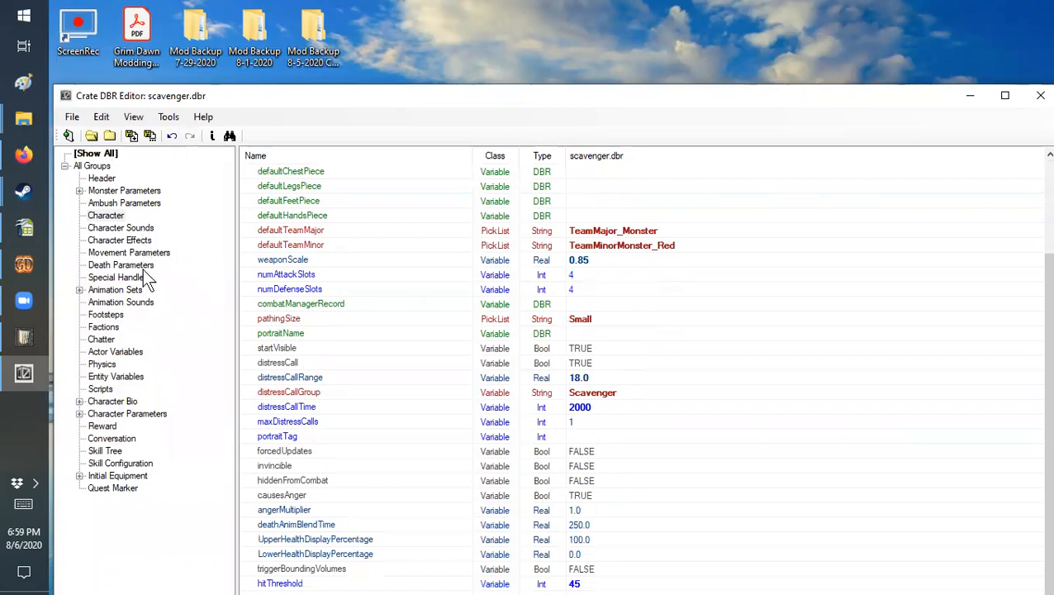
left_click(111, 351)
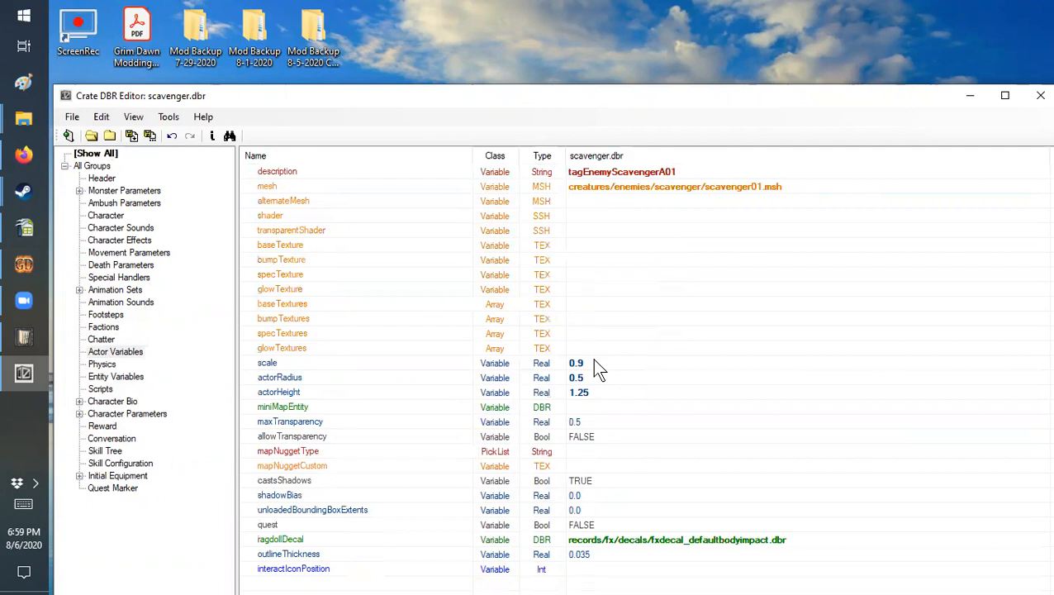
left_click(595, 365)
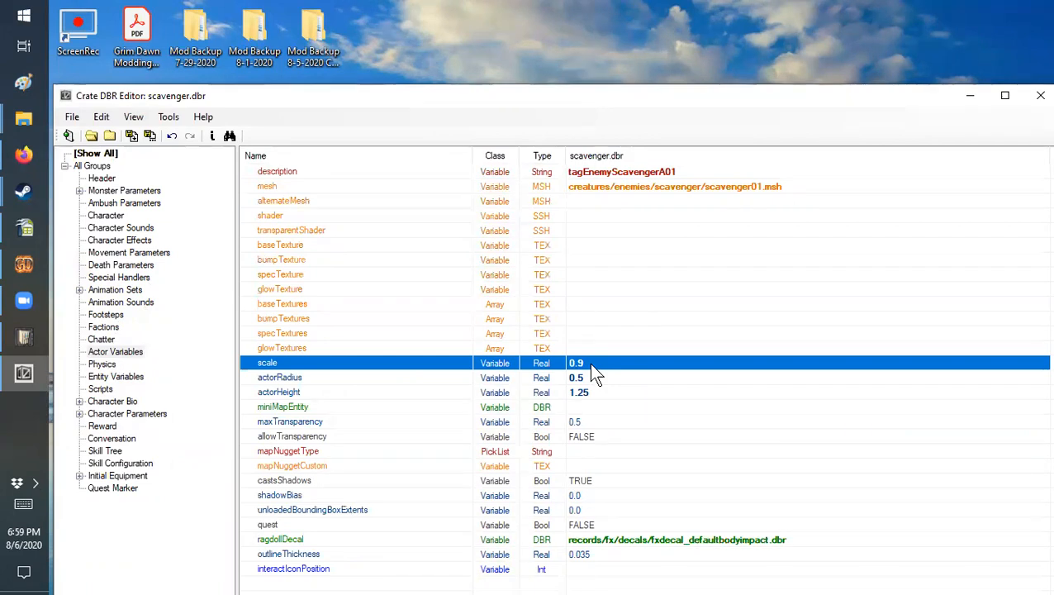
left_click(590, 363)
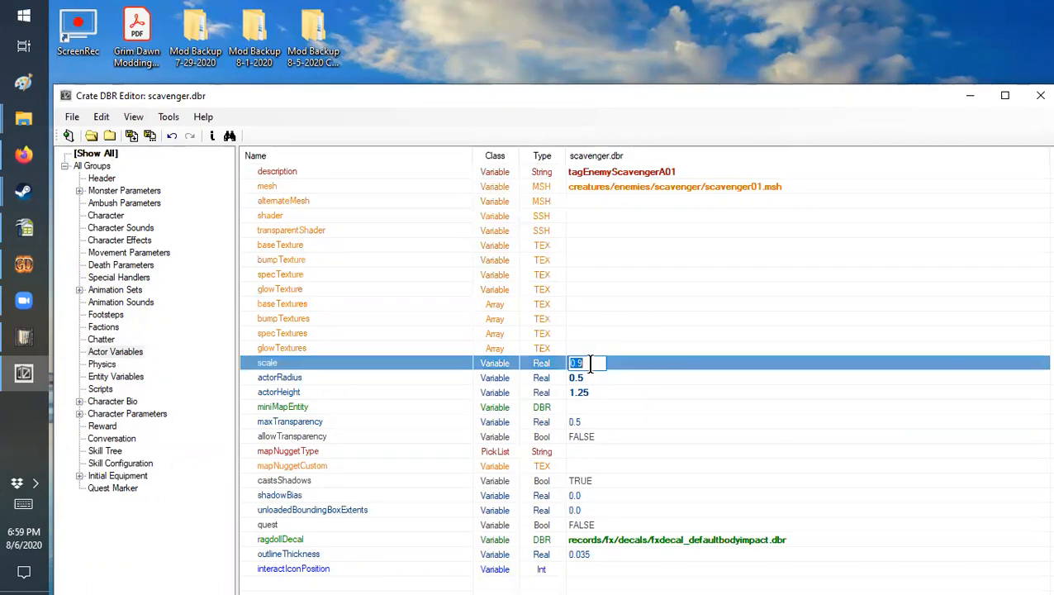
key("BackSpace")
type("1.8")
Step: Set the scavenger's actorRadius to 1 and its actorHeight to 2.5
left_click(592, 377)
left_click(592, 377)
key("BackSpace")
type("1")
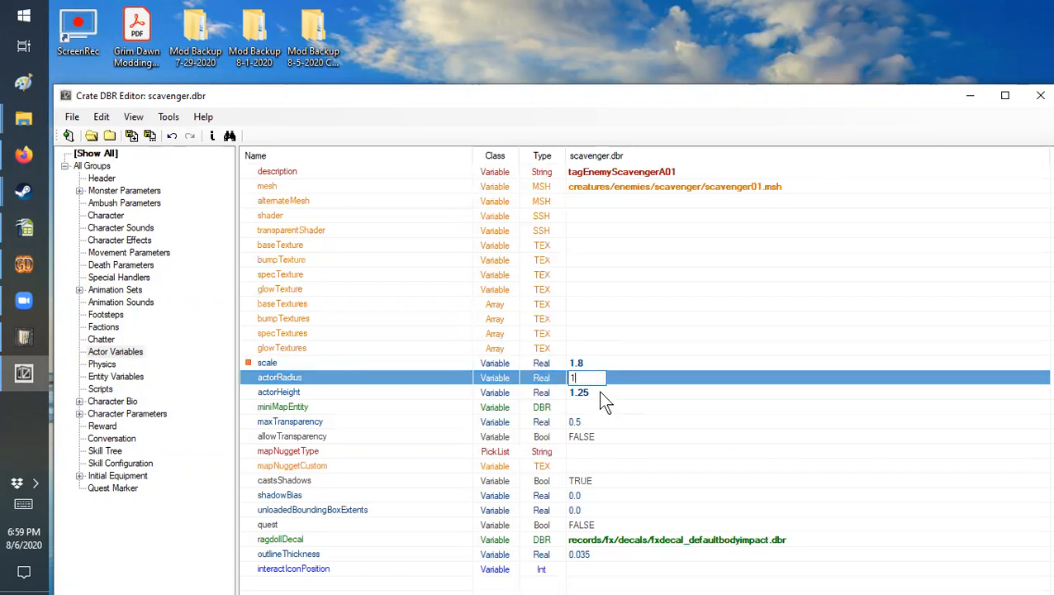
left_click(598, 392)
left_click(599, 392)
key("BackSpace")
type("2.5")
left_click(623, 362)
left_click(619, 321)
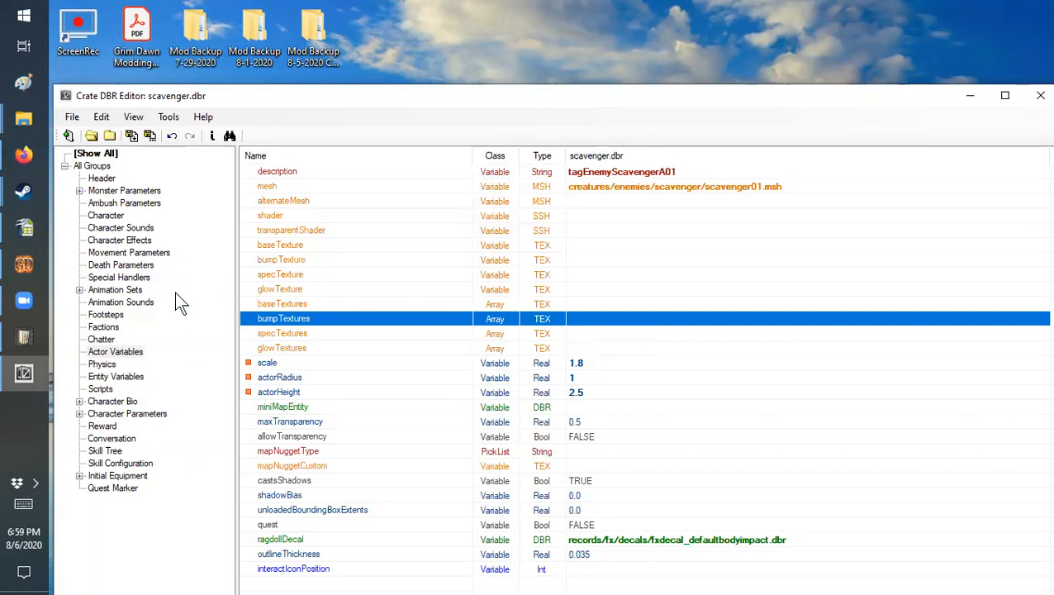
Step: Open the record selection for characterAttributeEquations in the Character Bio group
left_click(114, 402)
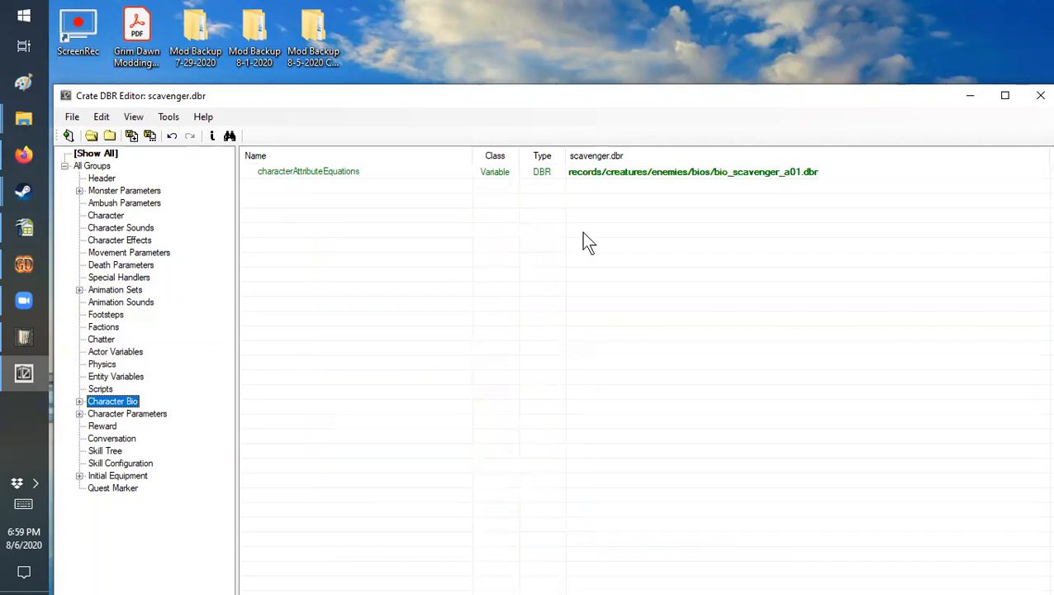
left_click(706, 169)
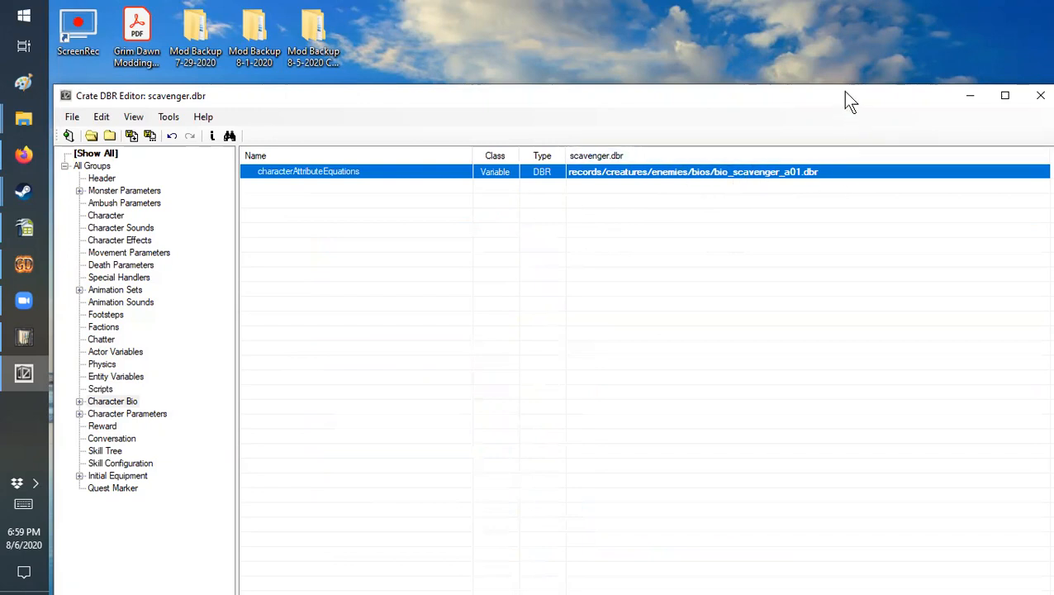
left_click_drag(785, 89, 783, 83)
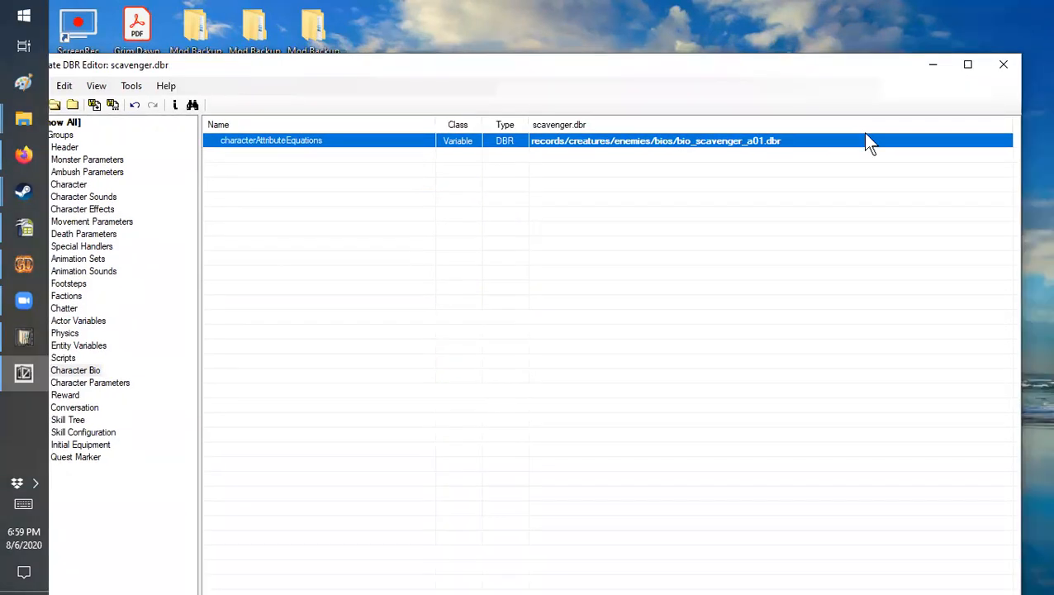
left_click(981, 139)
left_click(1003, 141)
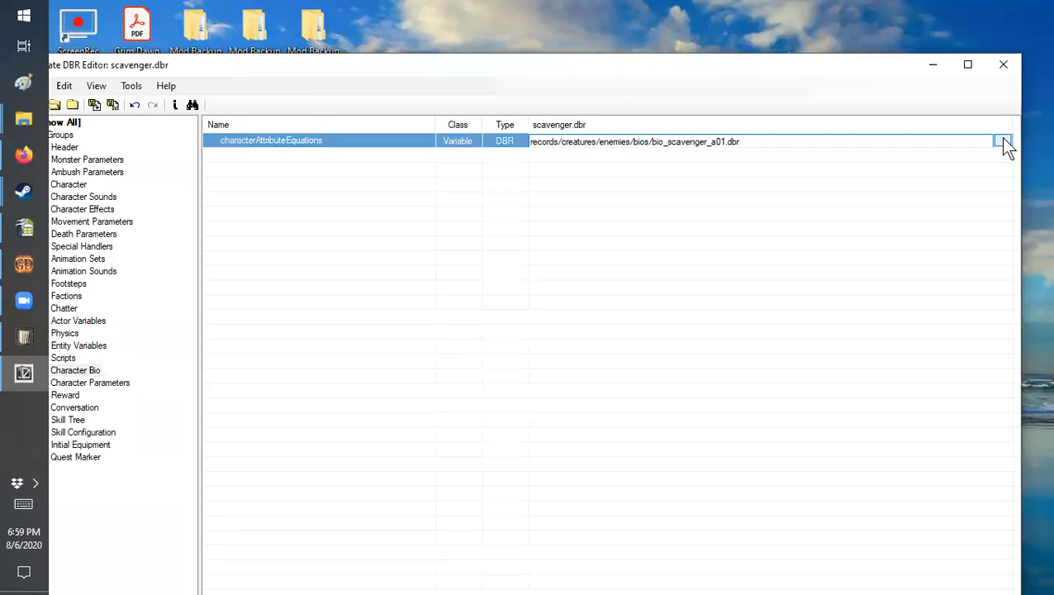
Step: Assign the mod's Scavenger.dbr from Records/Creatures/Enemies/Bios as the characterAttributeEquations record
left_click_drag(650, 301, 649, 231)
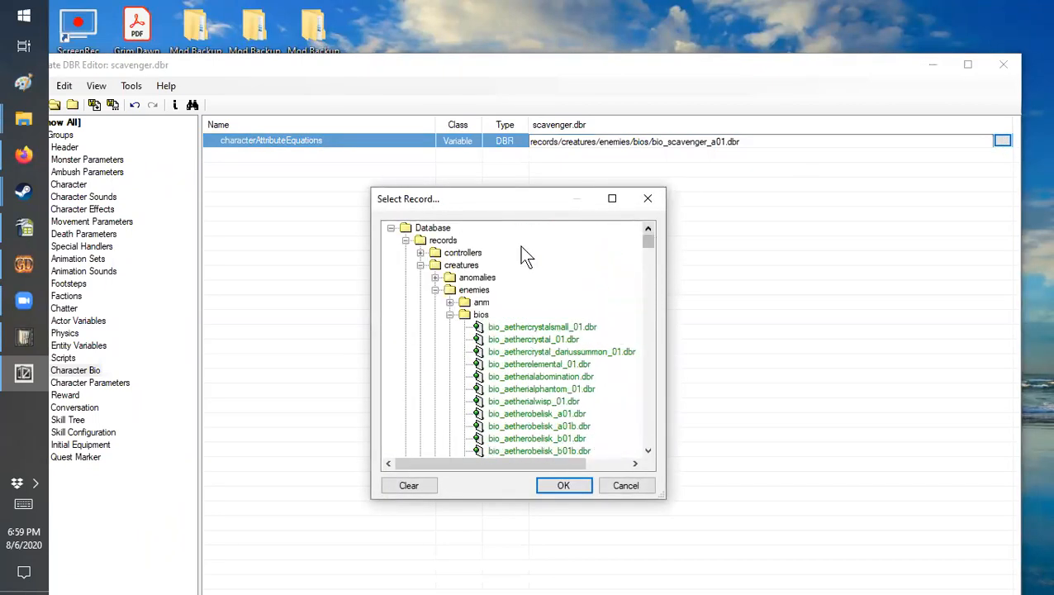
left_click(406, 240)
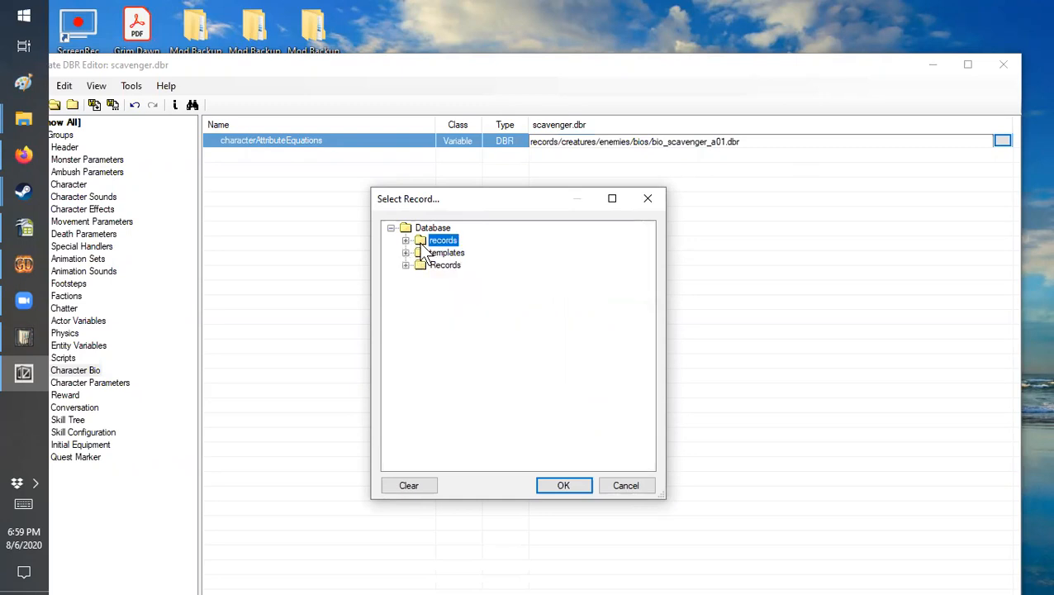
left_click(405, 266)
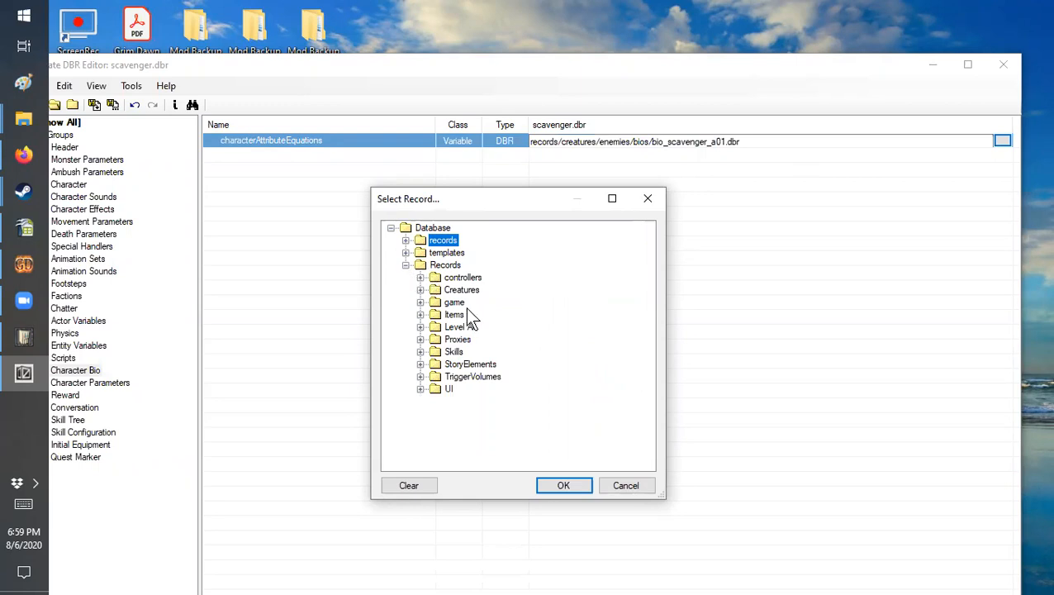
left_click(420, 290)
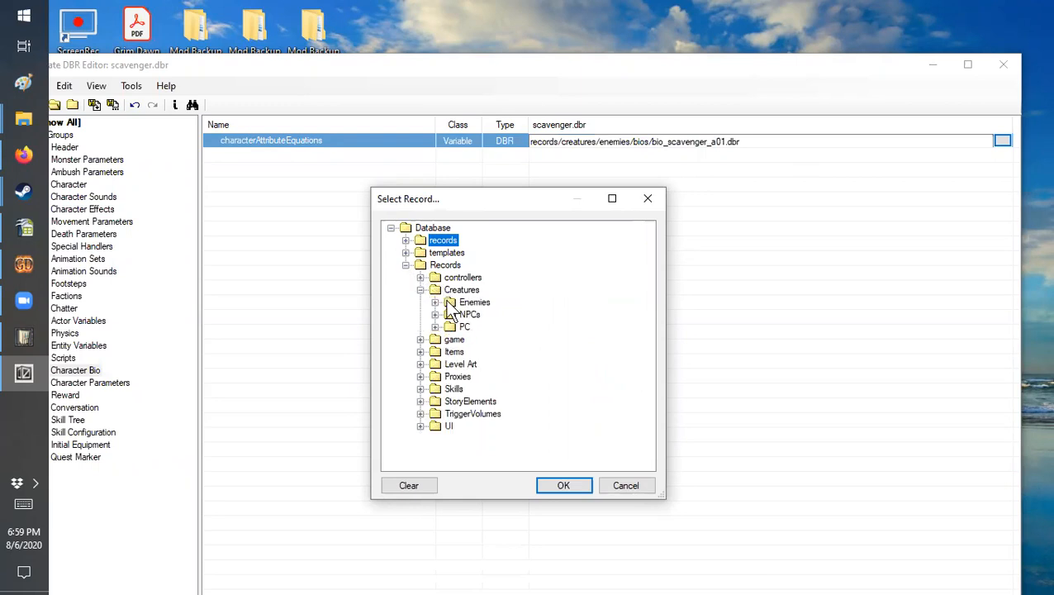
left_click(435, 303)
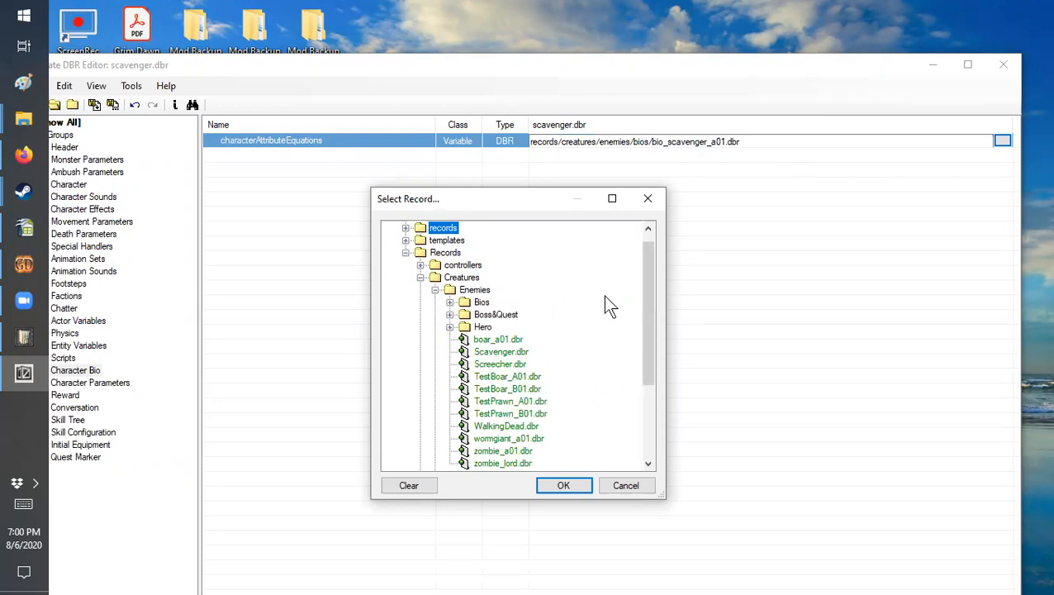
left_click(506, 352)
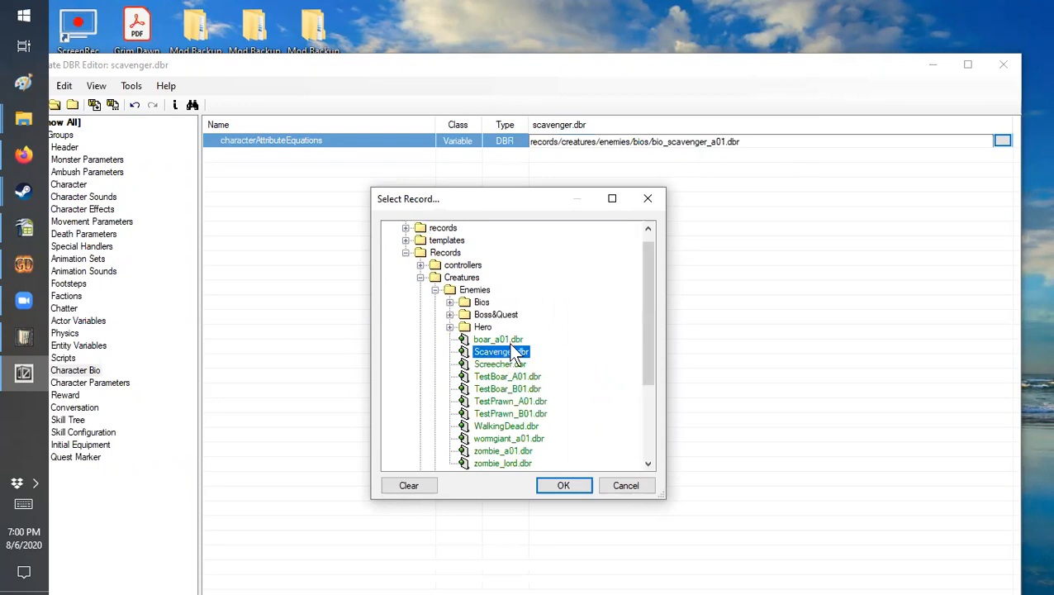
left_click(450, 303)
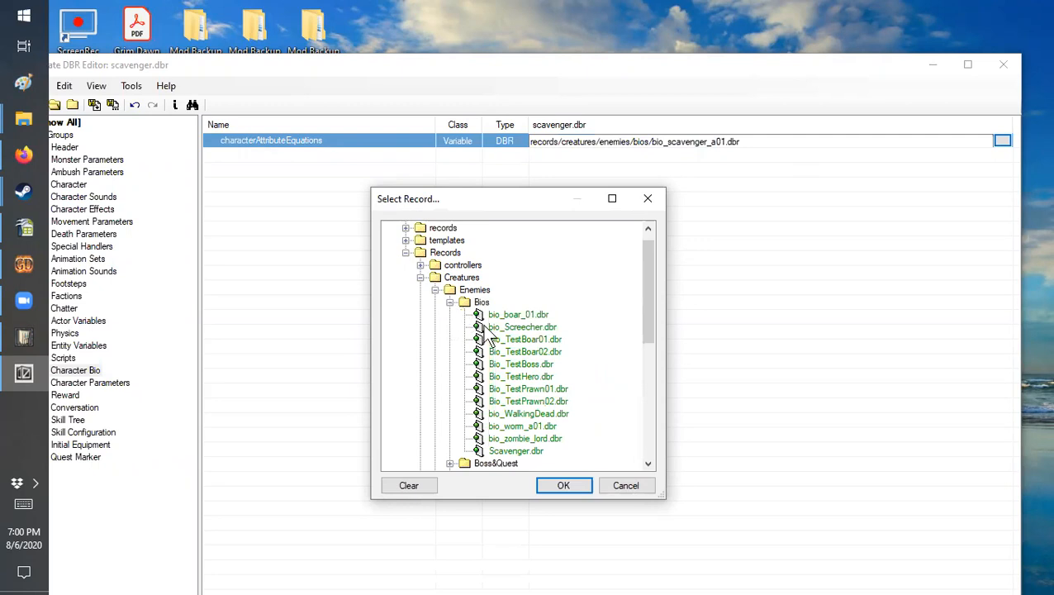
left_click(510, 453)
left_click(557, 486)
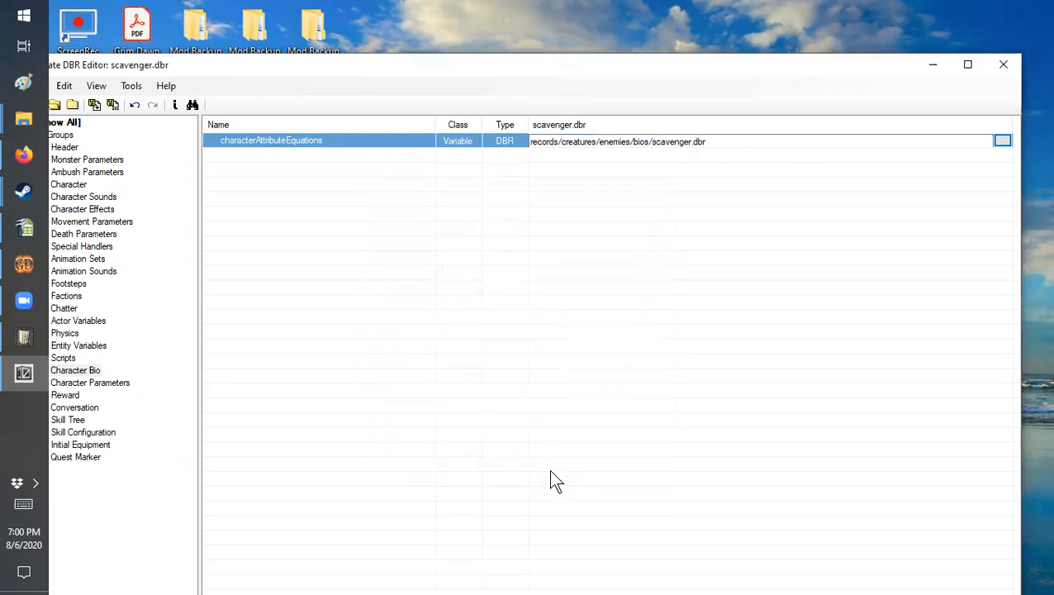
left_click(712, 242)
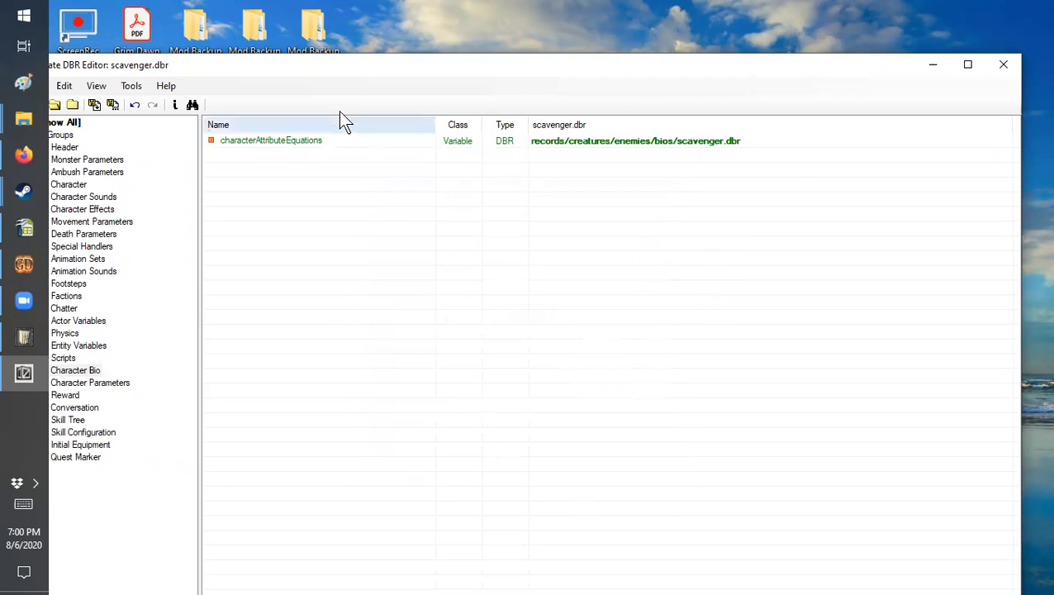
Step: Save the scavenger.dbr enemy record and close its record editor
left_click_drag(360, 60, 389, 30)
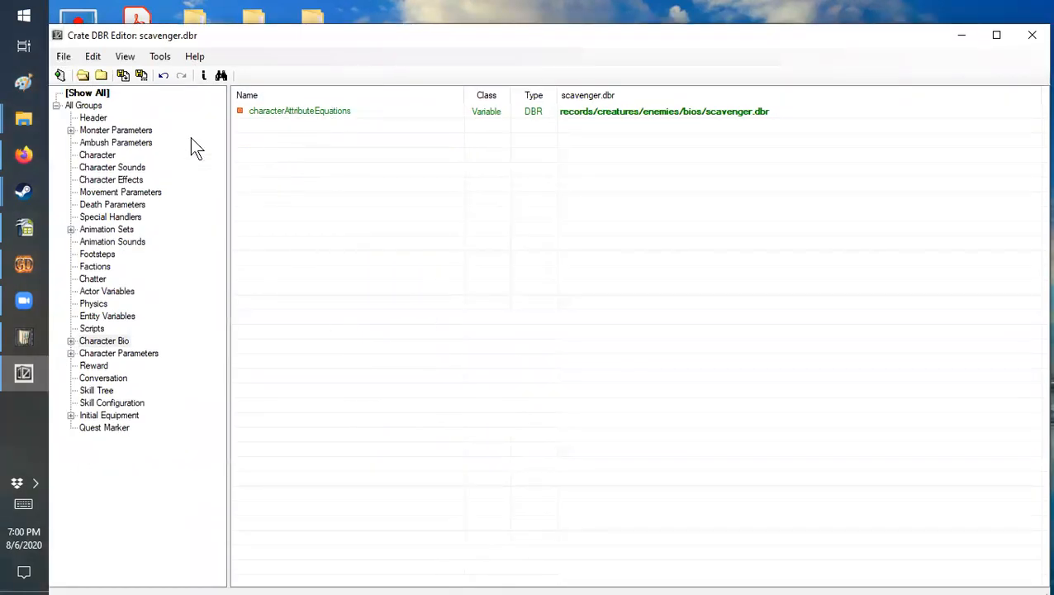
left_click(63, 56)
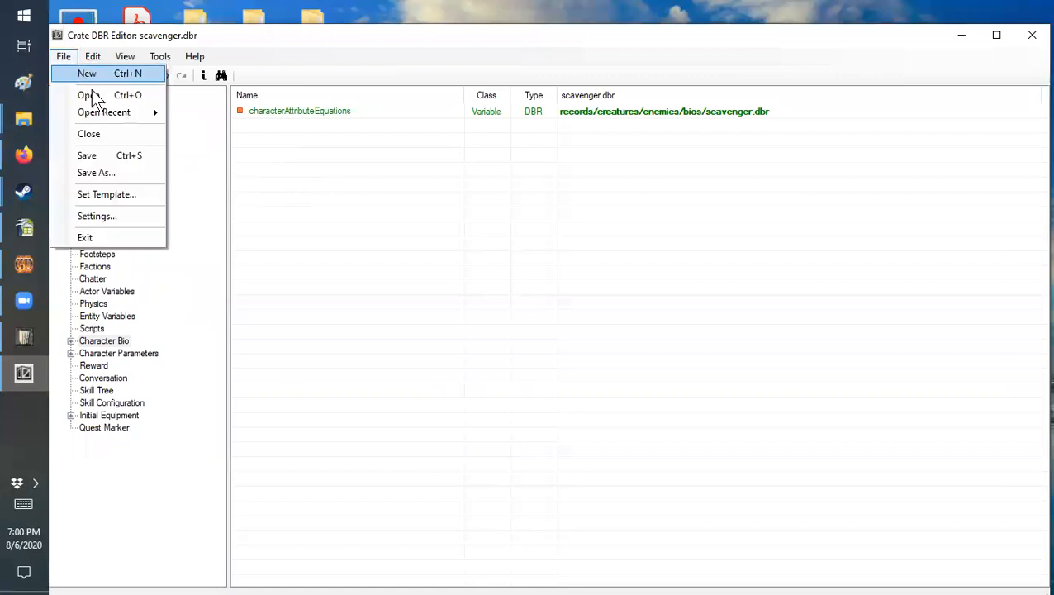
left_click(96, 157)
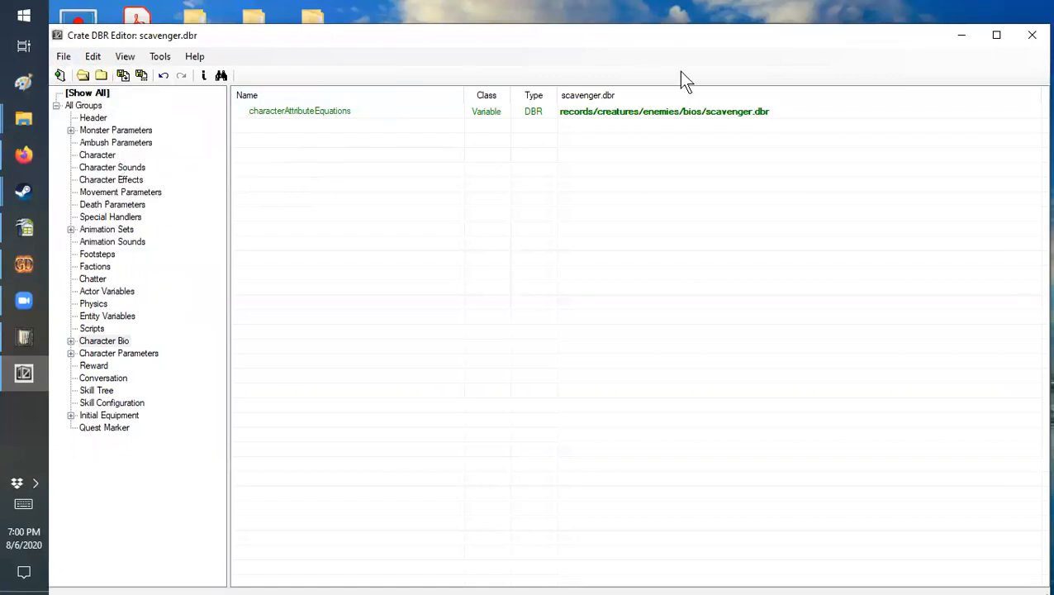
left_click(1019, 40)
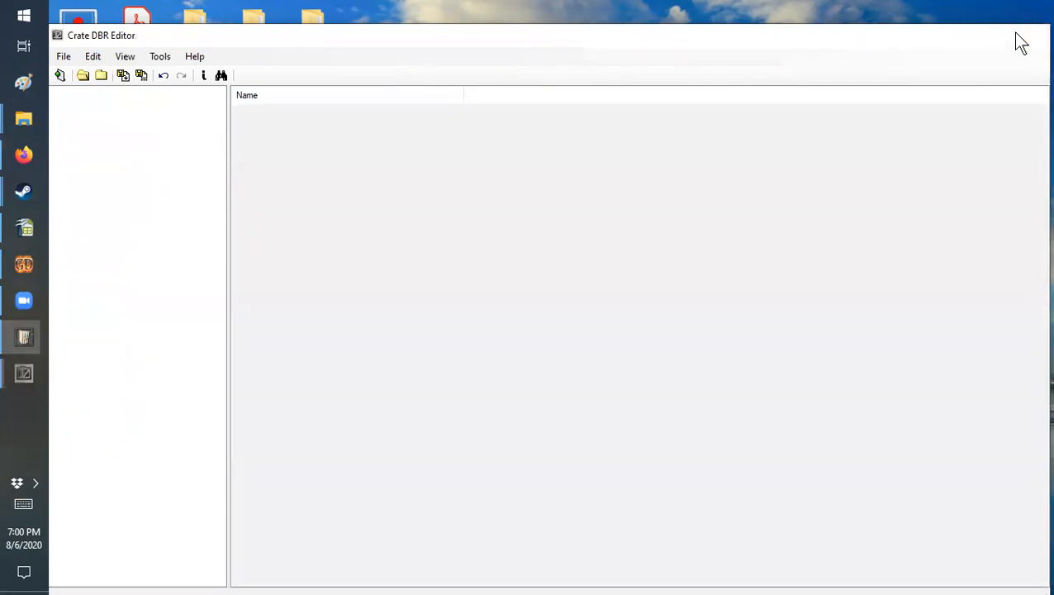
Step: Build the ModdingTutorial mod, declining to delete the unassociated files scavenger_a01.dbr and bio_scavenger_a01.dbr
left_click(253, 133)
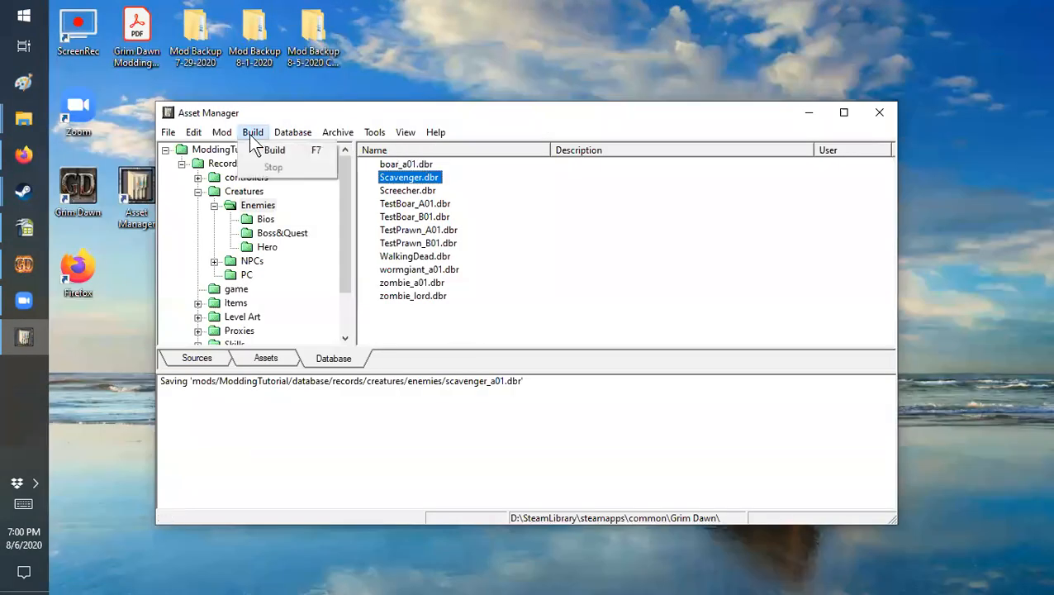
mouse_move(220, 132)
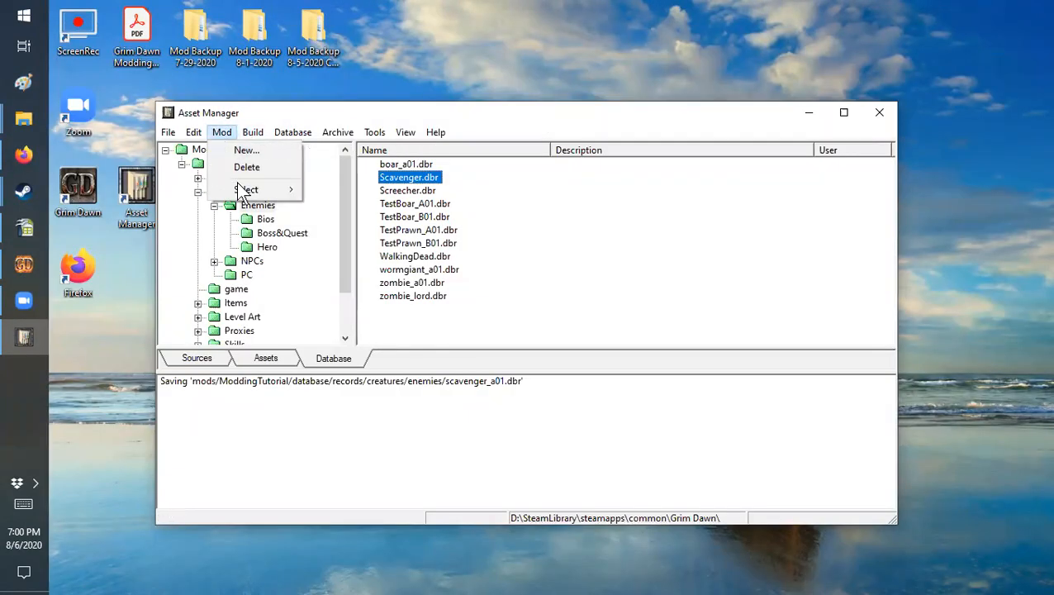
mouse_move(242, 192)
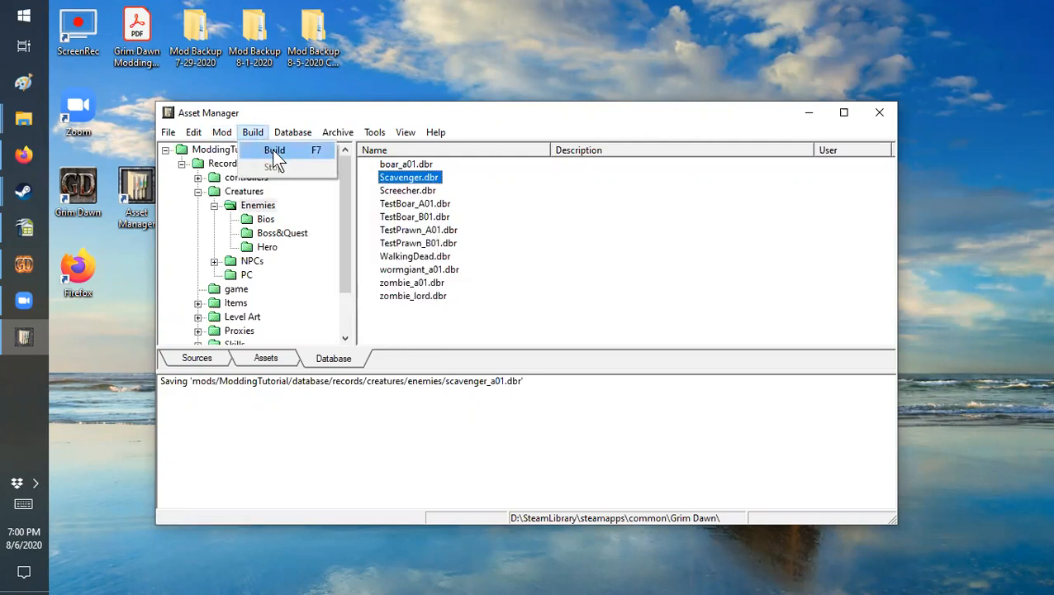
left_click(275, 152)
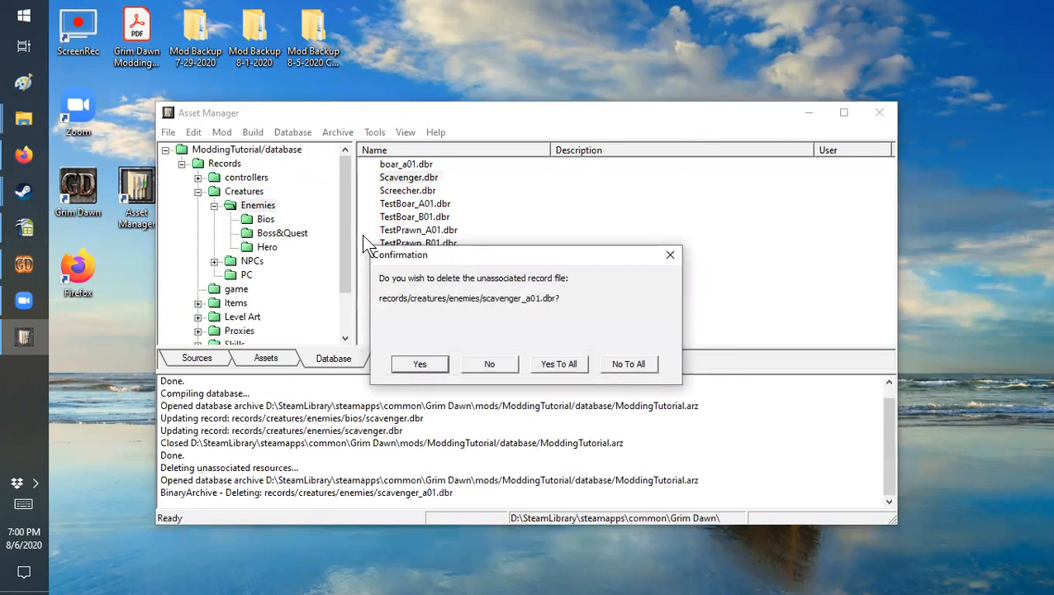
left_click(492, 364)
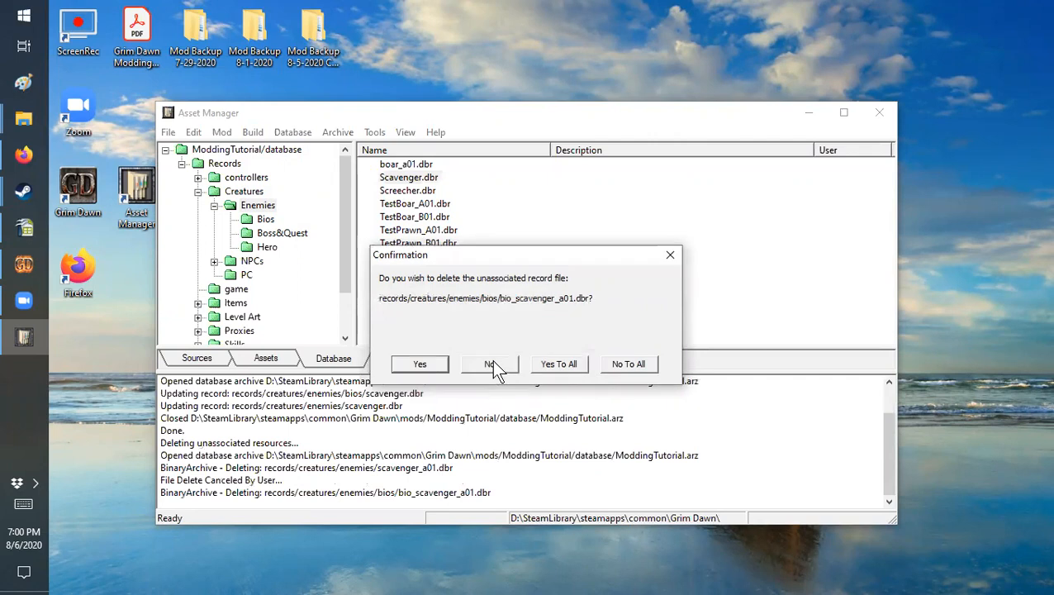
left_click(491, 362)
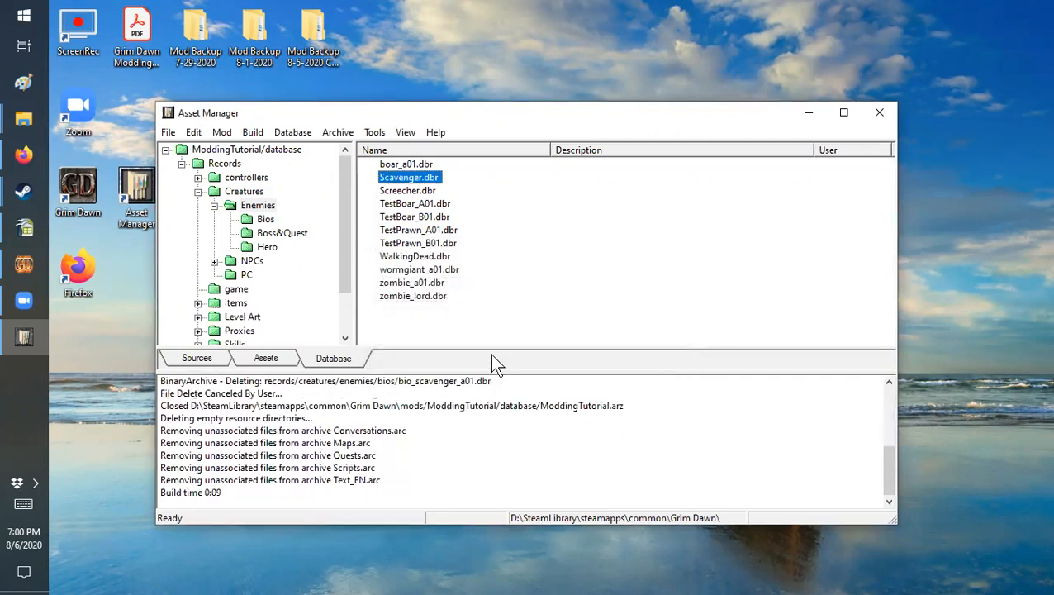
Step: Switch to the world Editor and open the existing world TutorialWorld.wrl from the ModdingTutorial mod
left_click(808, 119)
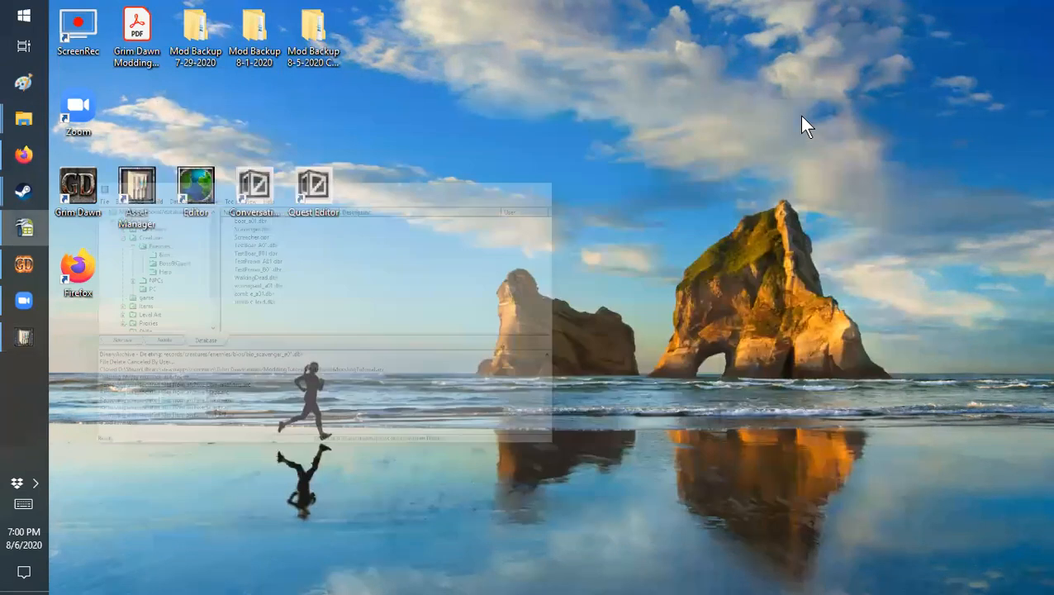
double_click(203, 188)
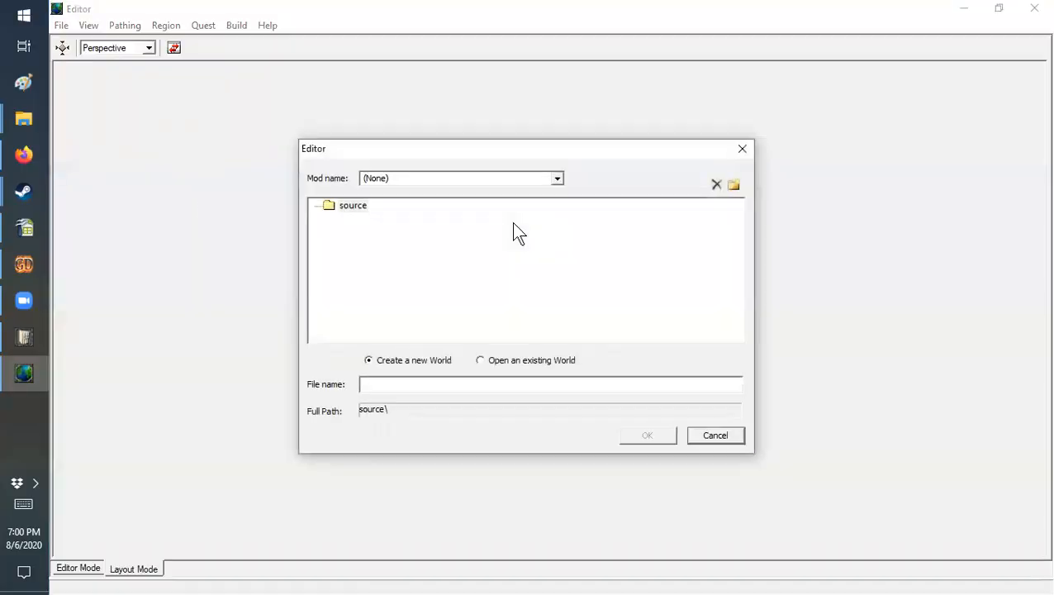
left_click(558, 179)
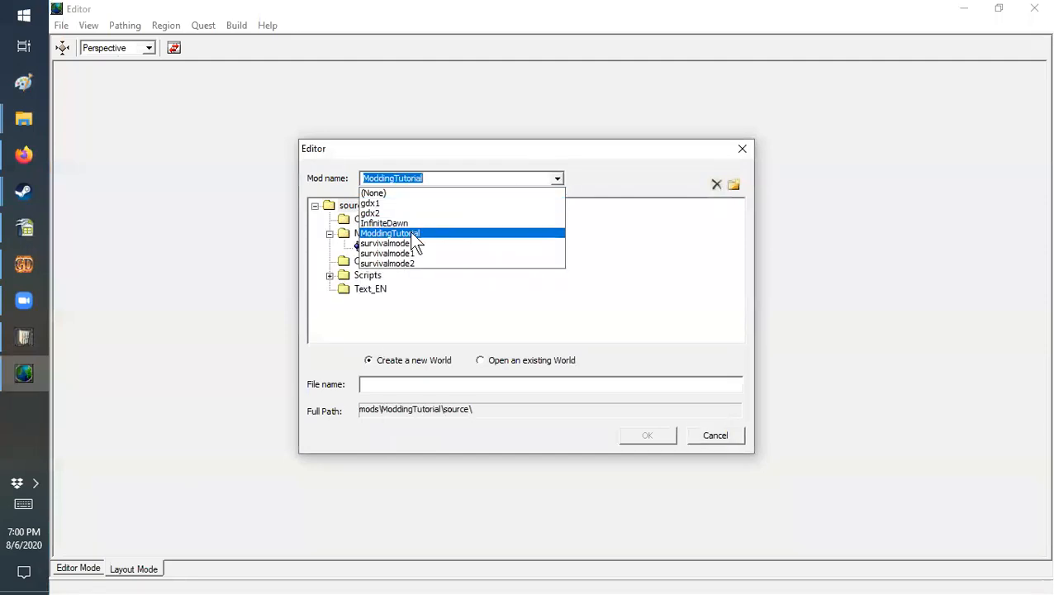
left_click(412, 234)
left_click(480, 360)
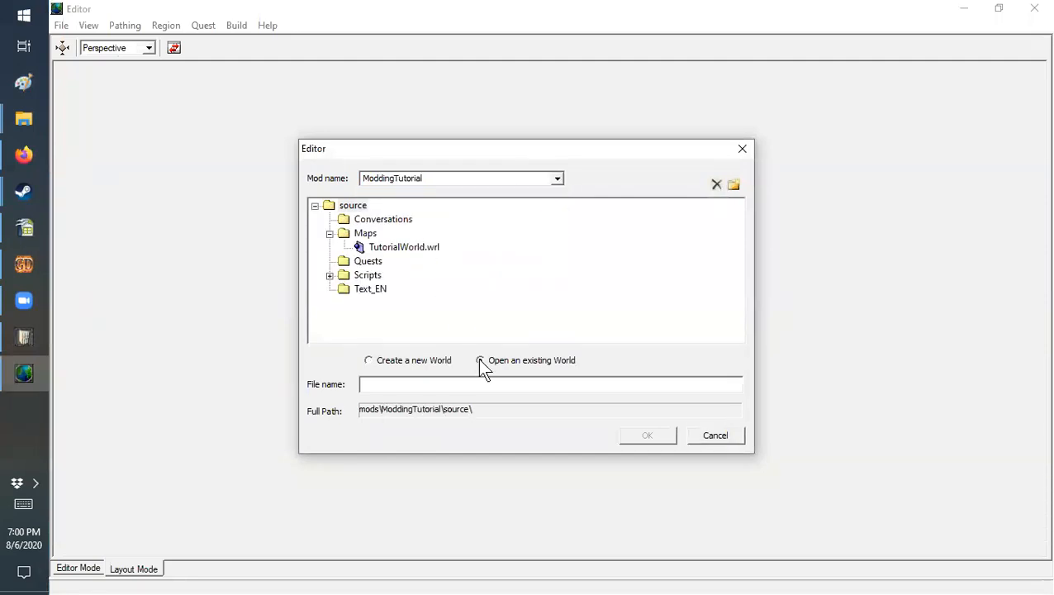
left_click(404, 247)
left_click(647, 436)
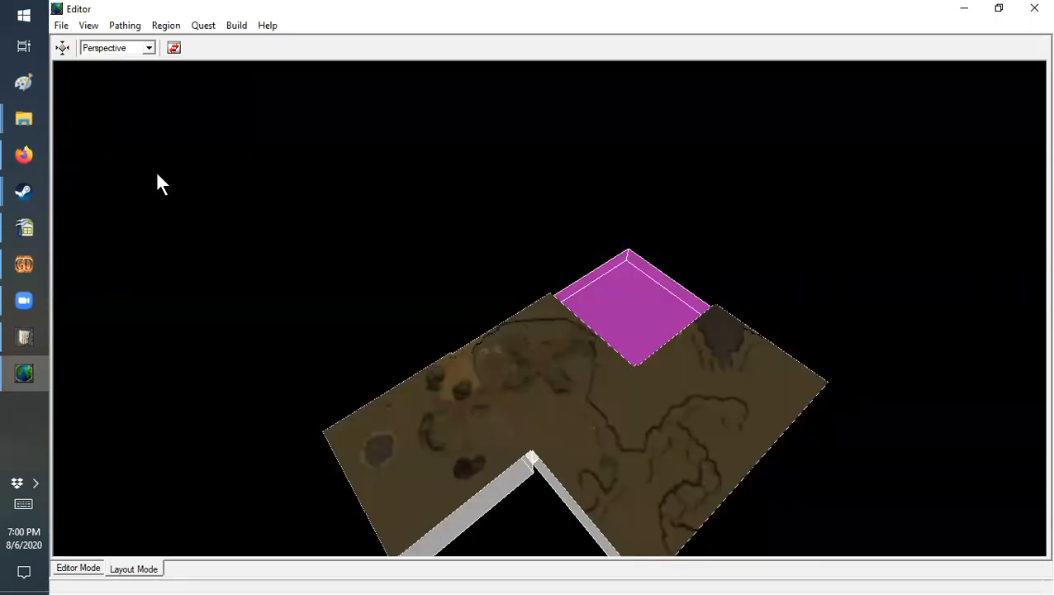
Step: Show Maps/Region01.lvl in Editor Mode at the end of the brick path between the cliffs
left_click(95, 569)
scroll(457, 322, "down", 5)
middle_click_drag(562, 287, 454, 343)
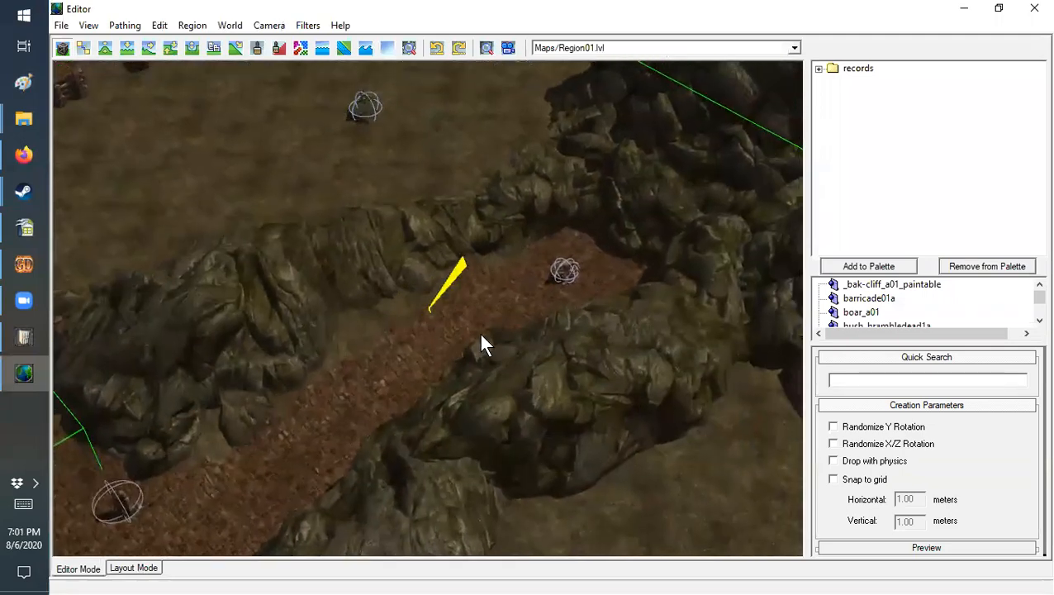
scroll(480, 333, "up", 3)
middle_click_drag(522, 308, 435, 326)
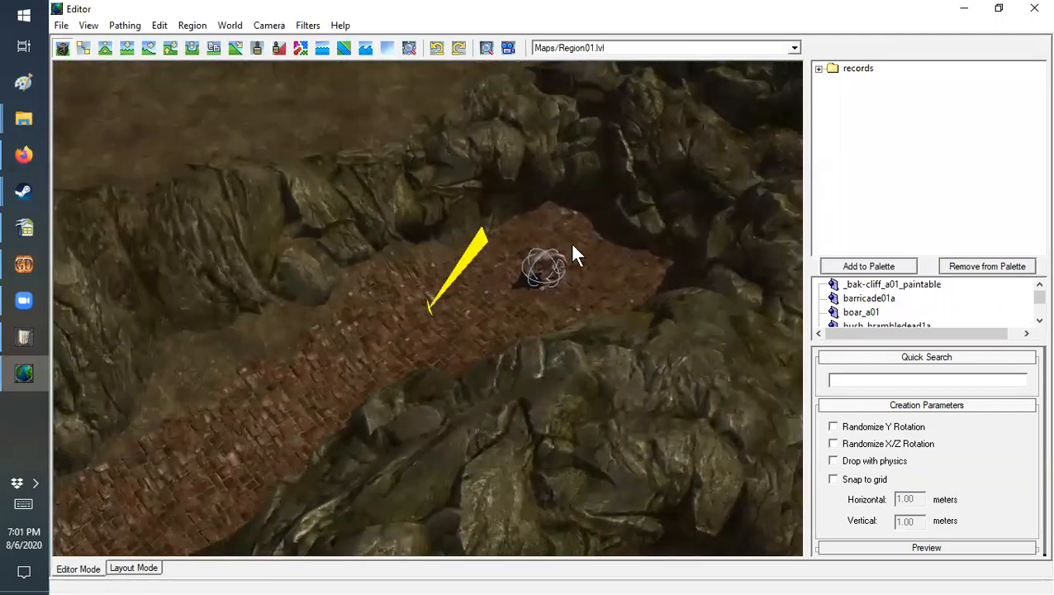
Step: Place the scavenger from records/creatures/enemies on the brick path, close to the existing creature at its end
double_click(832, 70)
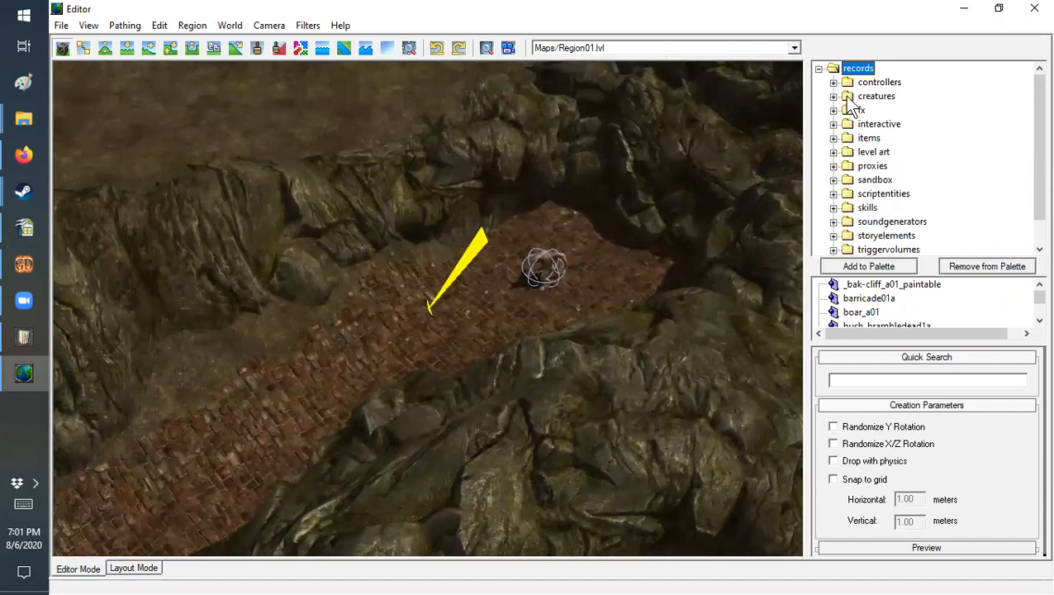
left_click(834, 96)
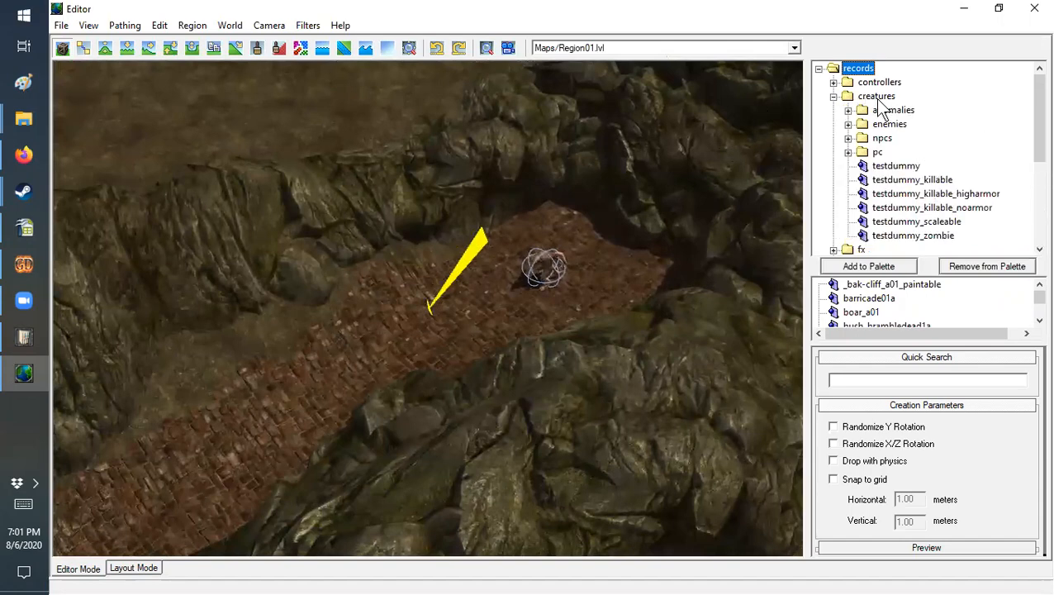
left_click(890, 124)
double_click(861, 125)
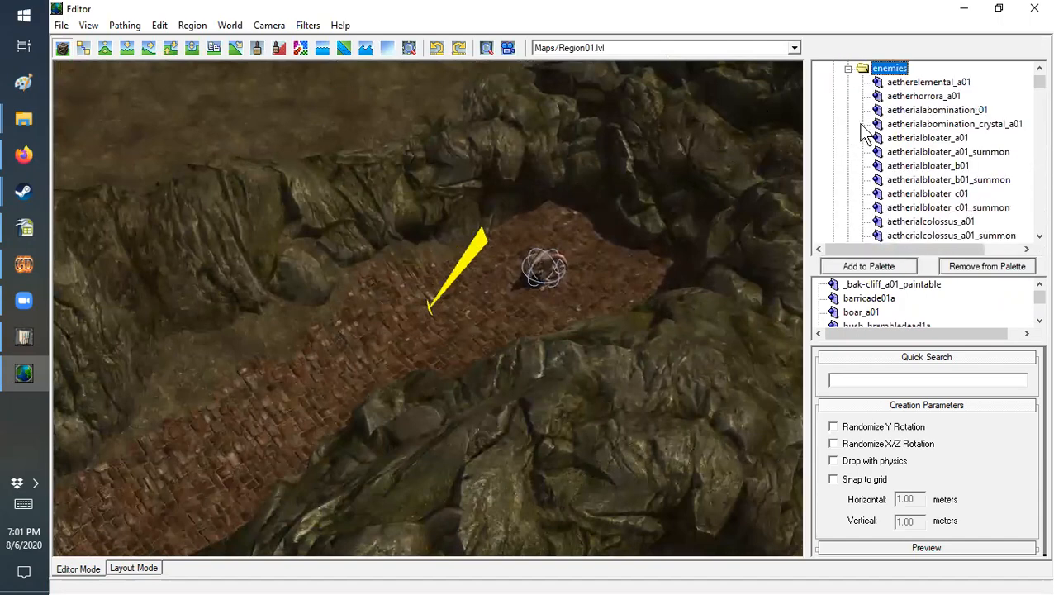
left_click_drag(1037, 79, 1036, 168)
left_click(919, 138)
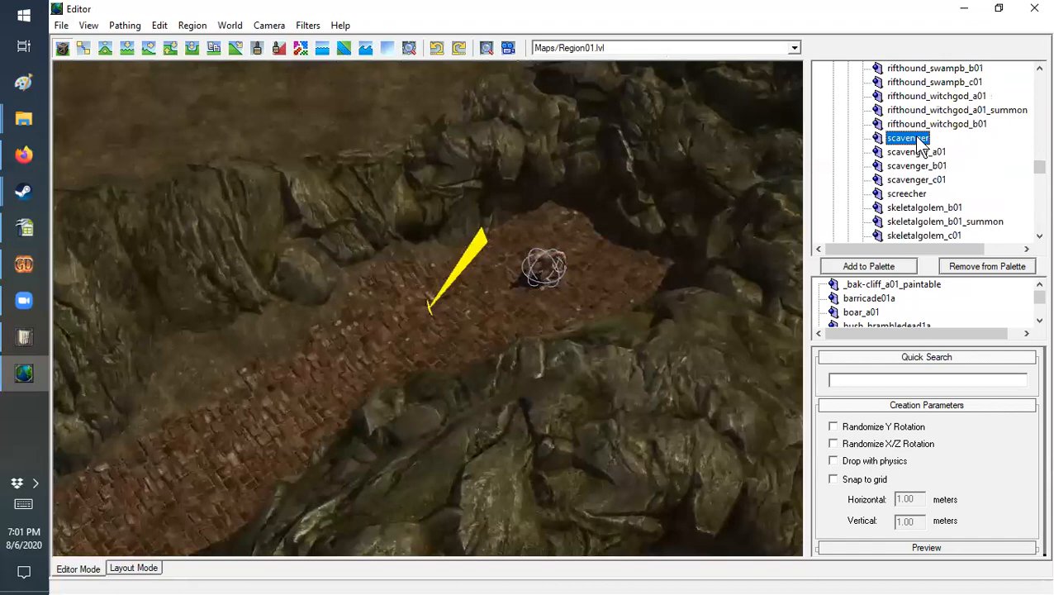
left_click(373, 353)
middle_click_drag(472, 346, 727, 332)
left_click_drag(600, 341, 672, 331)
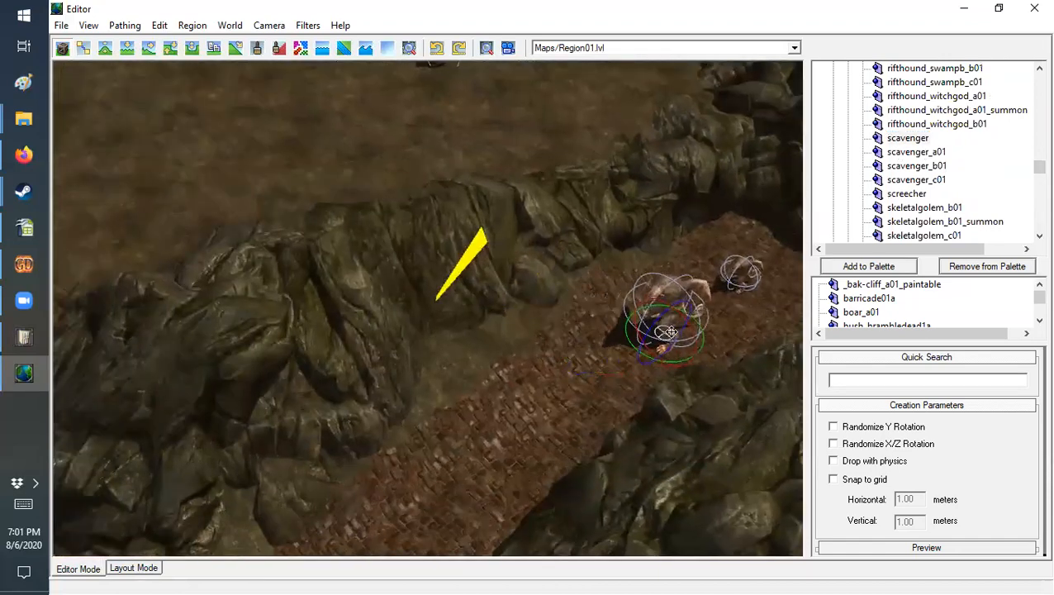
middle_click_drag(667, 332, 545, 329)
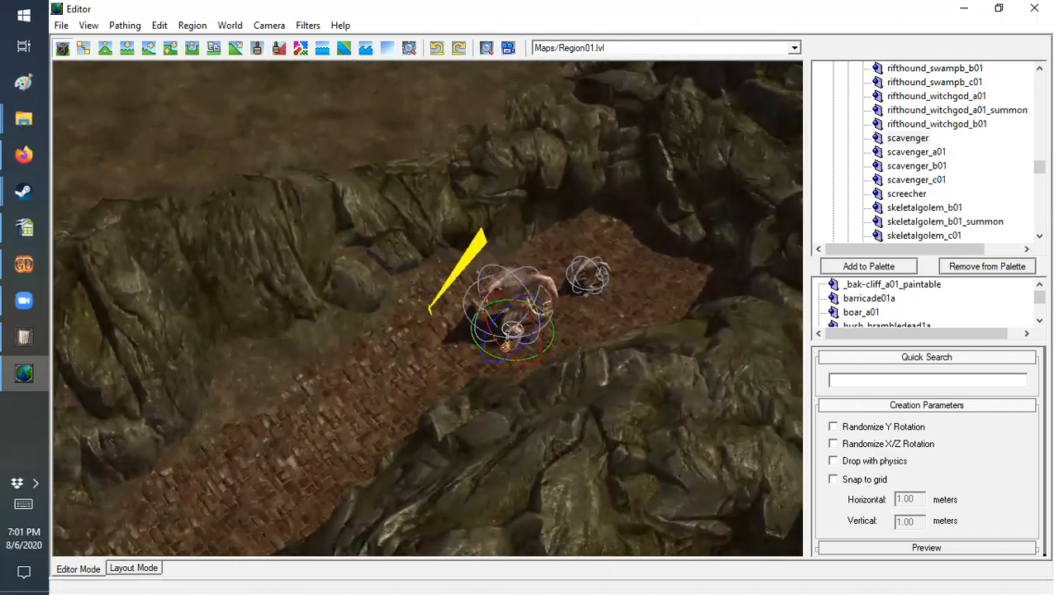
Step: Save the Region01 level with the placed scavenger and close the world Editor
left_click(62, 24)
left_click(84, 80)
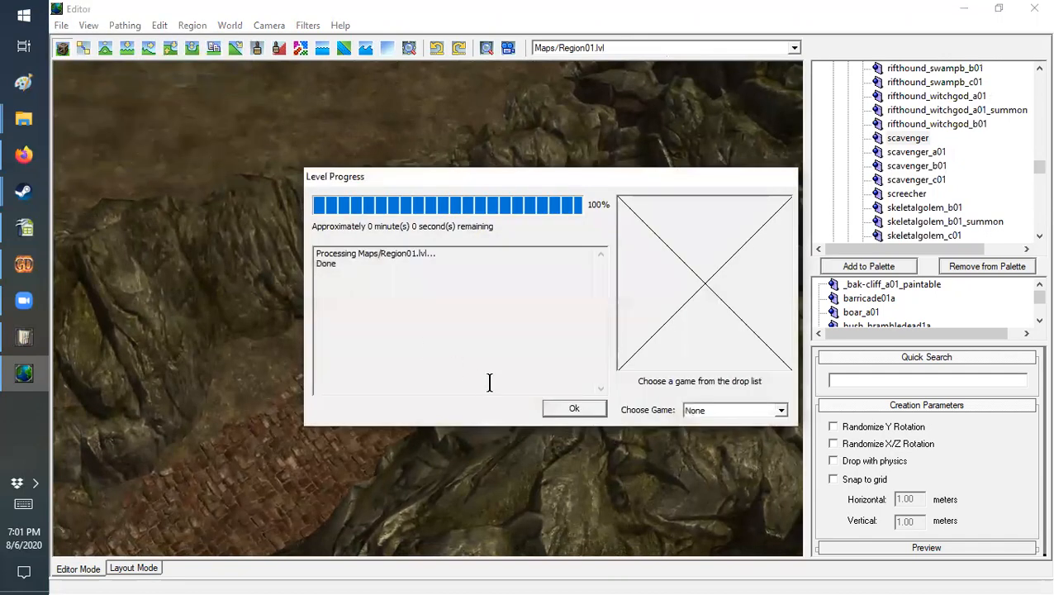
left_click(575, 409)
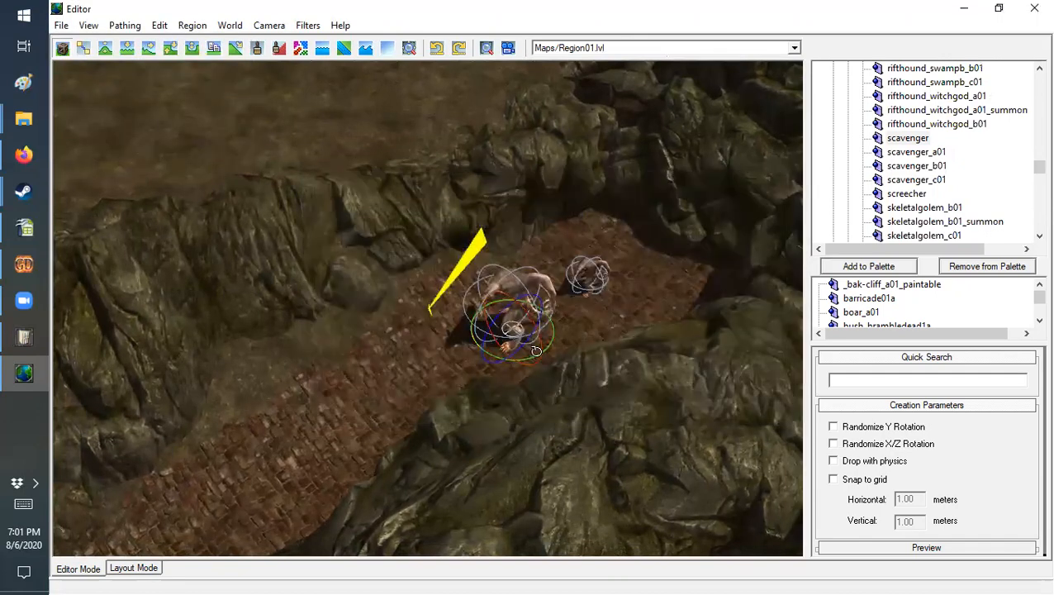
left_click(1027, 12)
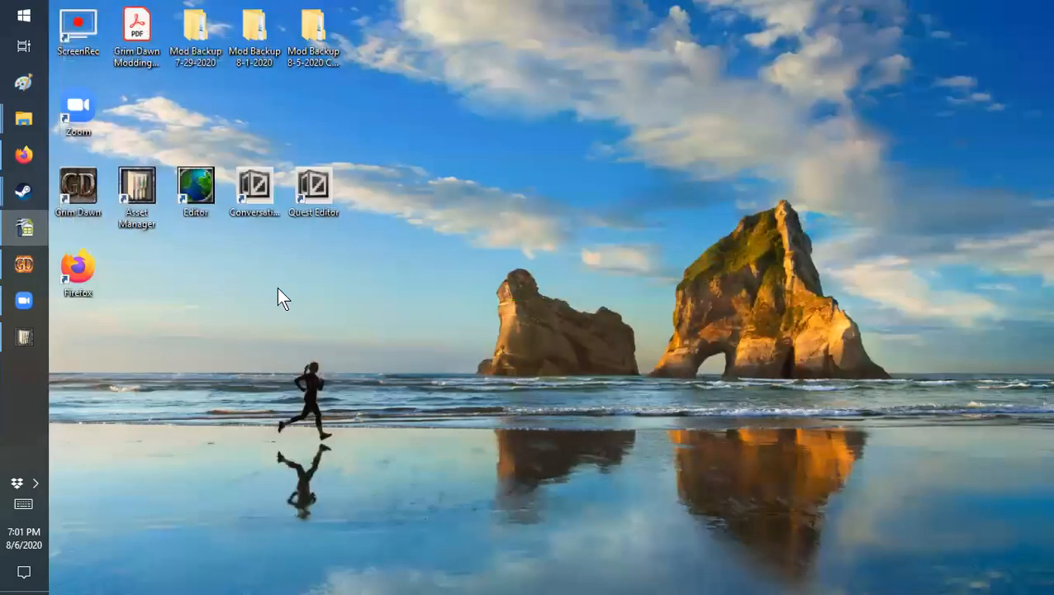
Step: Switch to Asset Manager and open the Config group of Scavenger.dbr from Creatures/Enemies/Bios
left_click(33, 332)
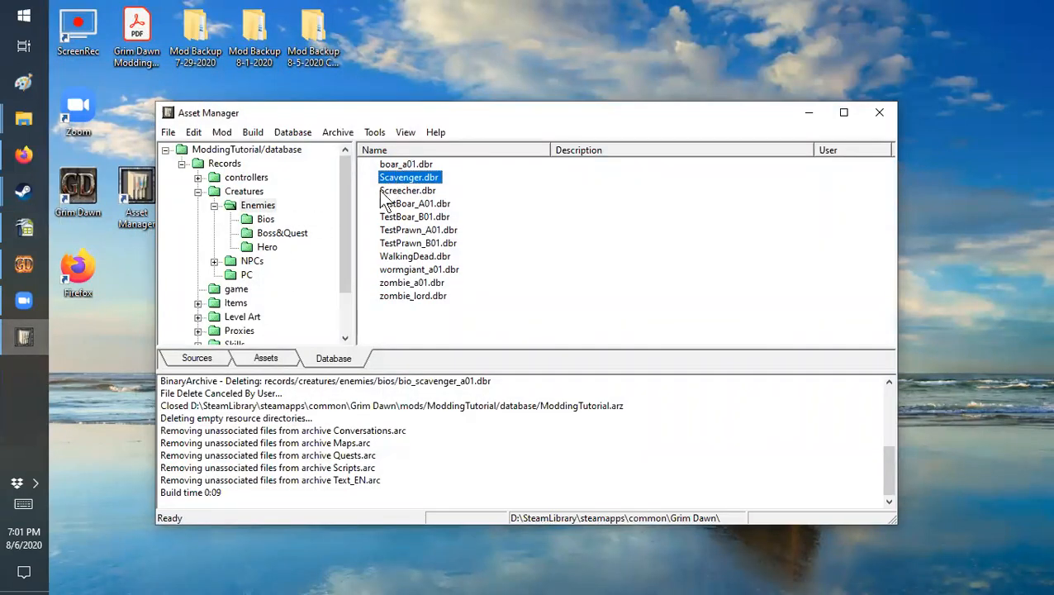
left_click(267, 222)
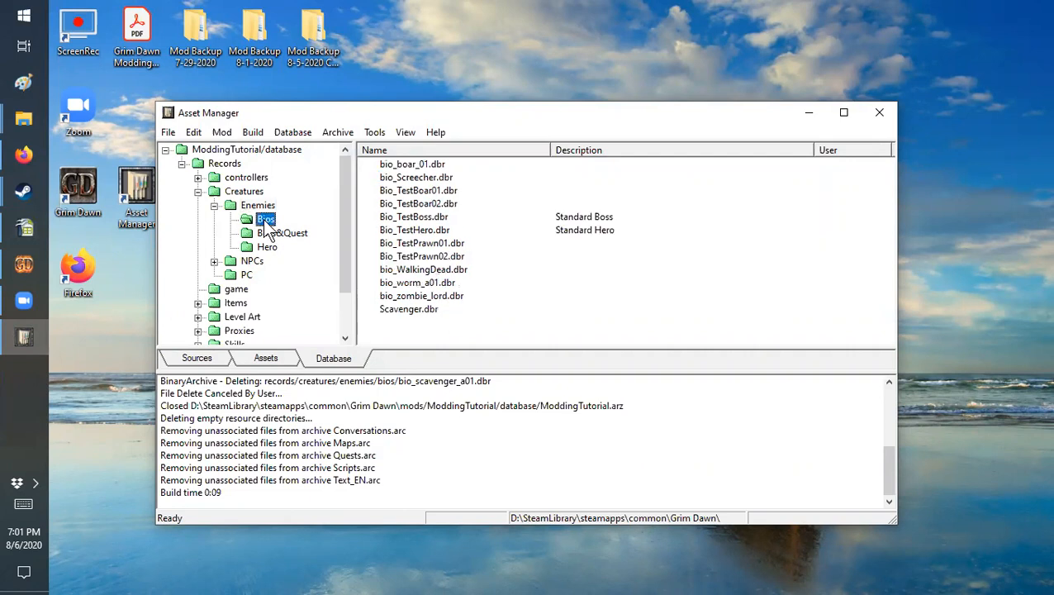
double_click(408, 310)
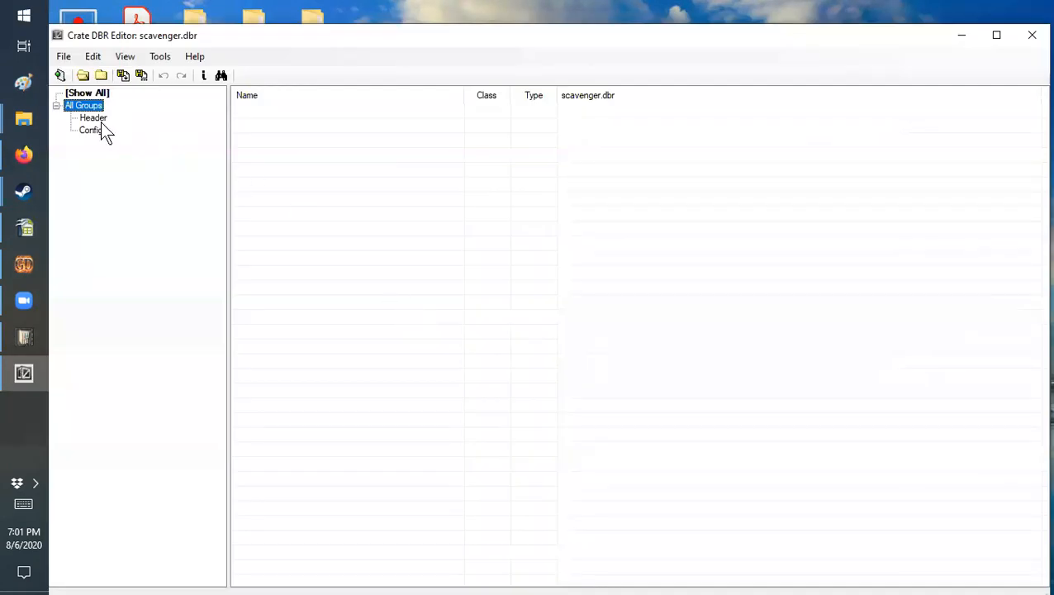
left_click(101, 123)
left_click(98, 133)
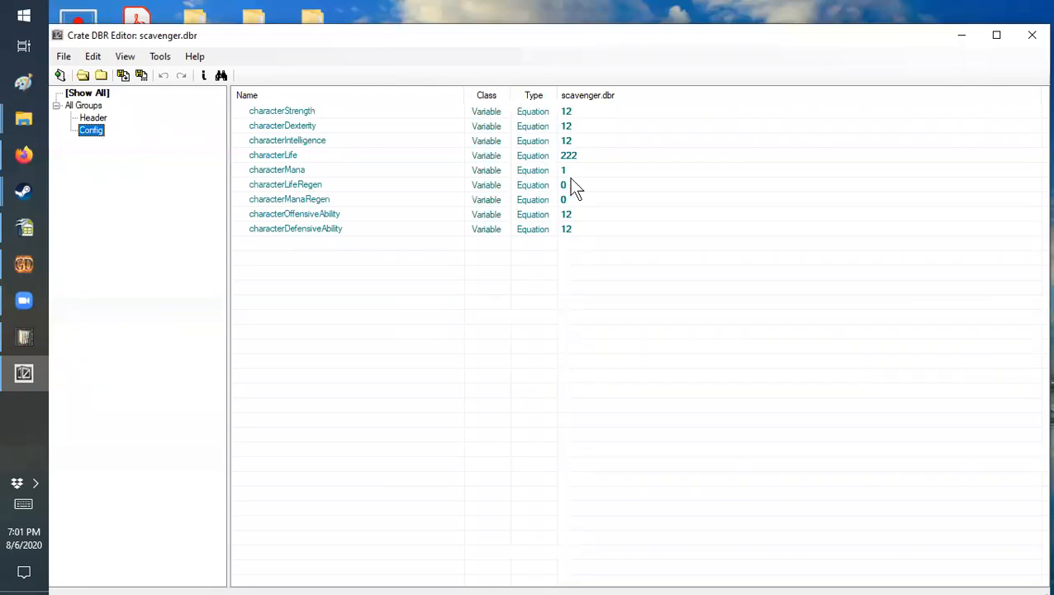
Step: Compare the scavenger bio's attributes, starting at characterStrength, with the Scavenger row of GD_Stats.ods in OpenOffice Calc
left_click(599, 114)
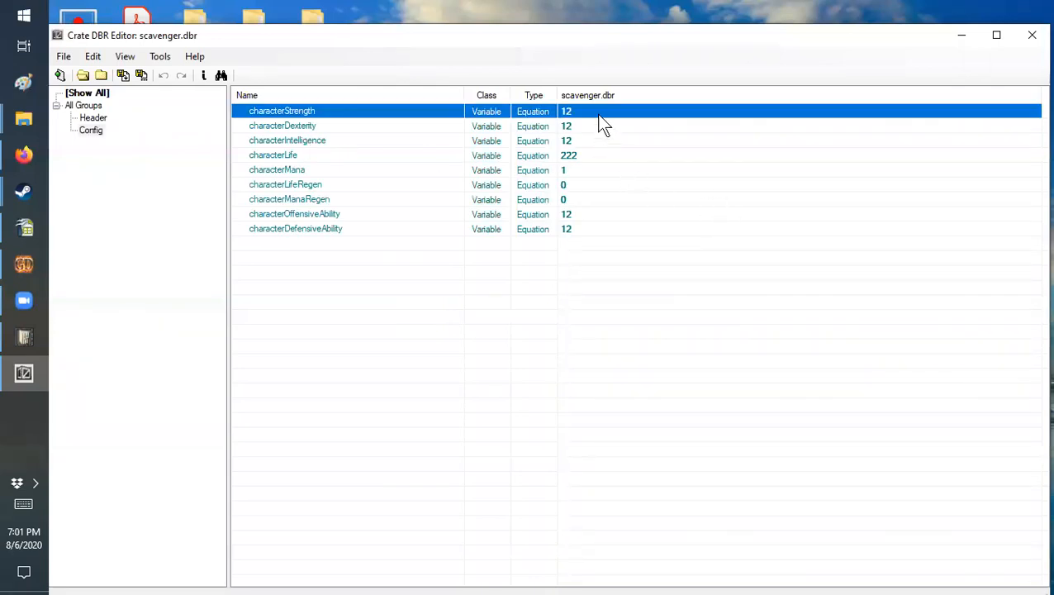
key("alt+Tab")
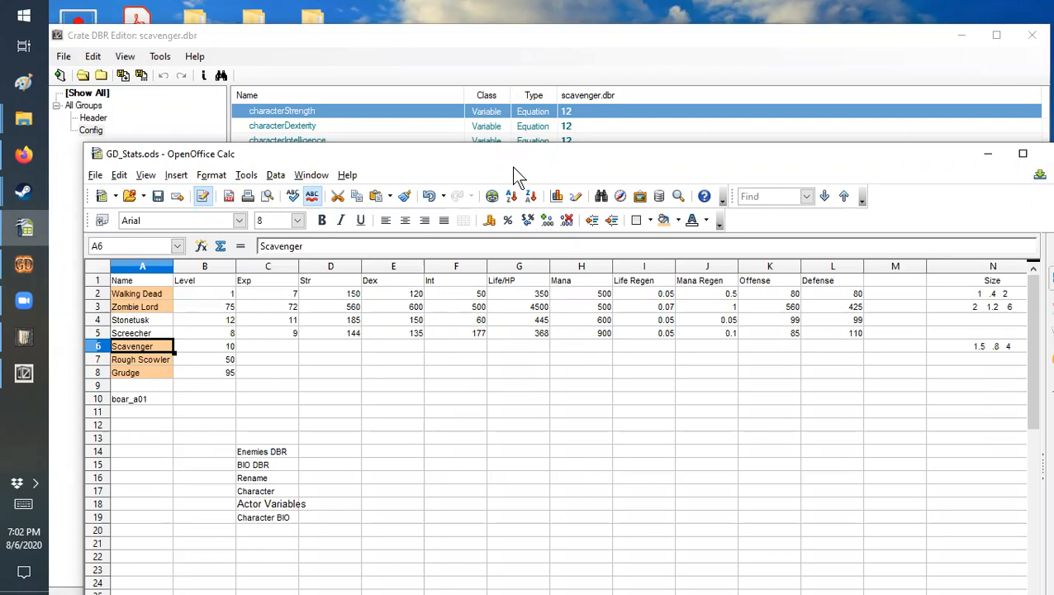
left_click(988, 154)
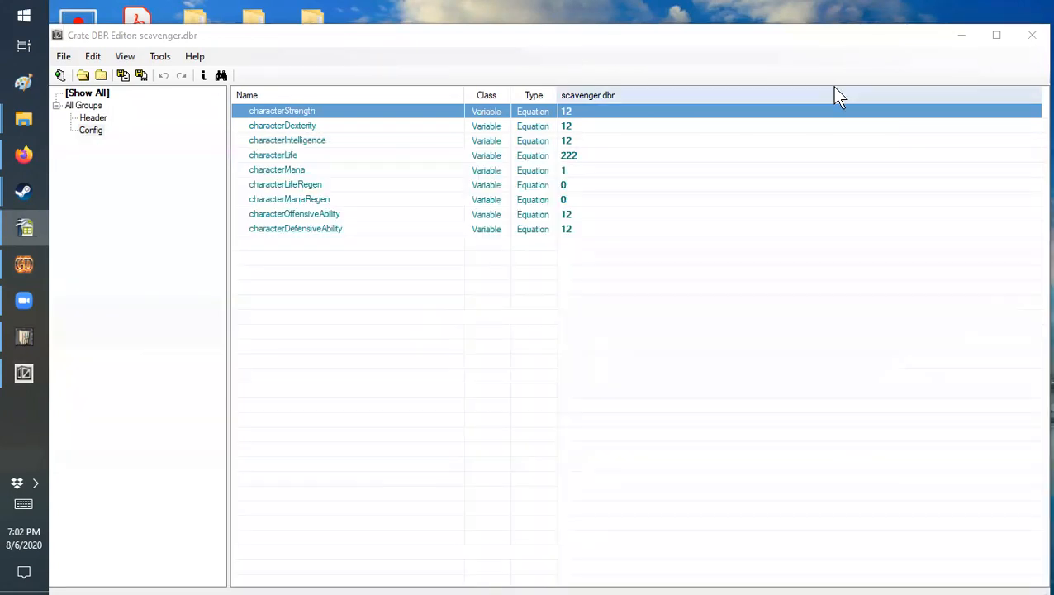
Step: Save the scavenger bio record and close its record editor
left_click(63, 56)
left_click(87, 156)
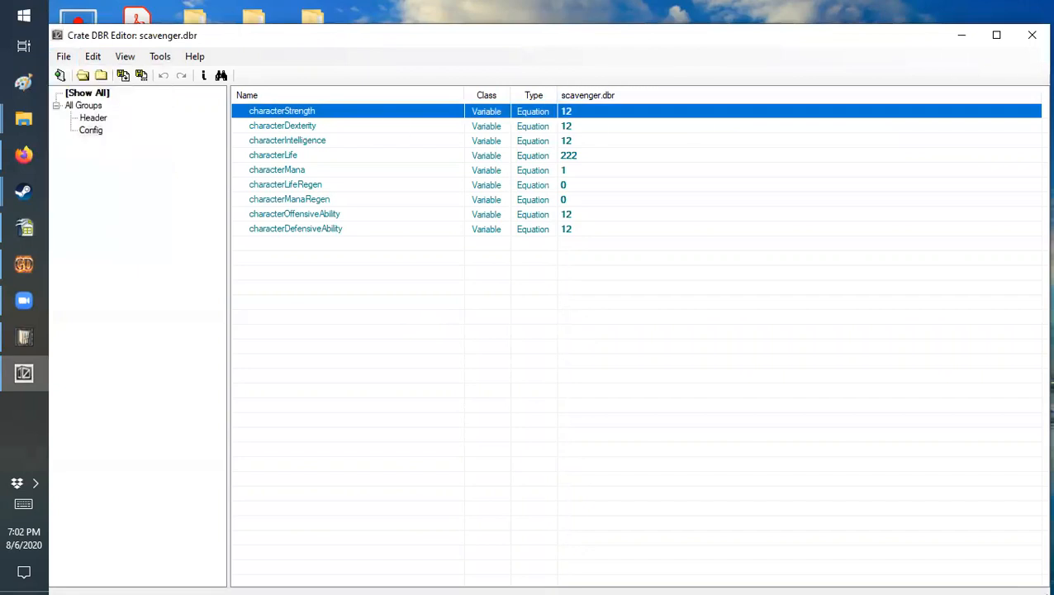
left_click(1032, 36)
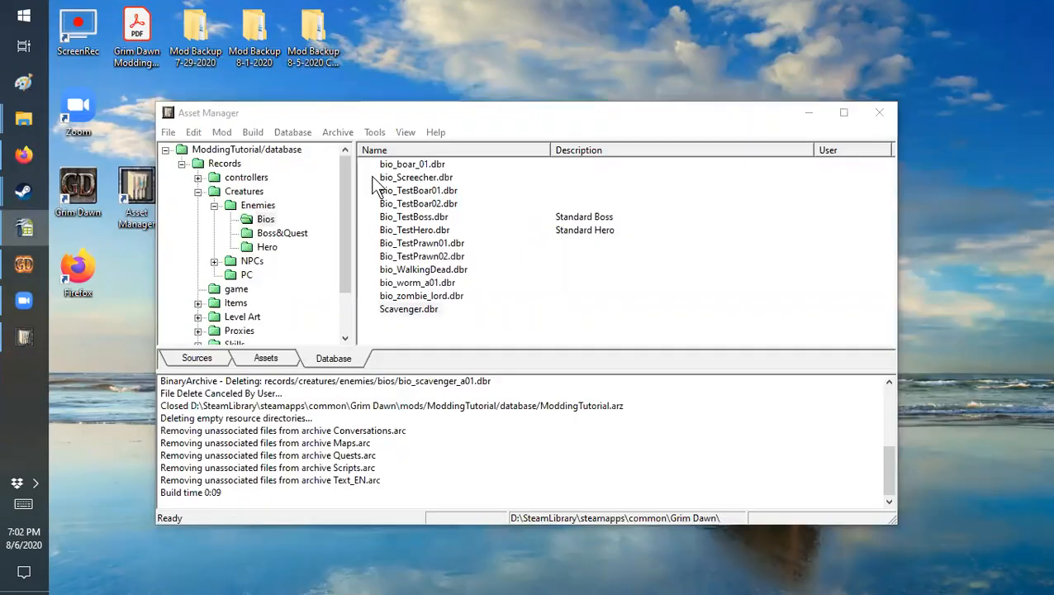
Step: Build the ModdingTutorial mod with the updated scavenger bio and minimise Asset Manager
left_click(222, 132)
left_click(259, 147)
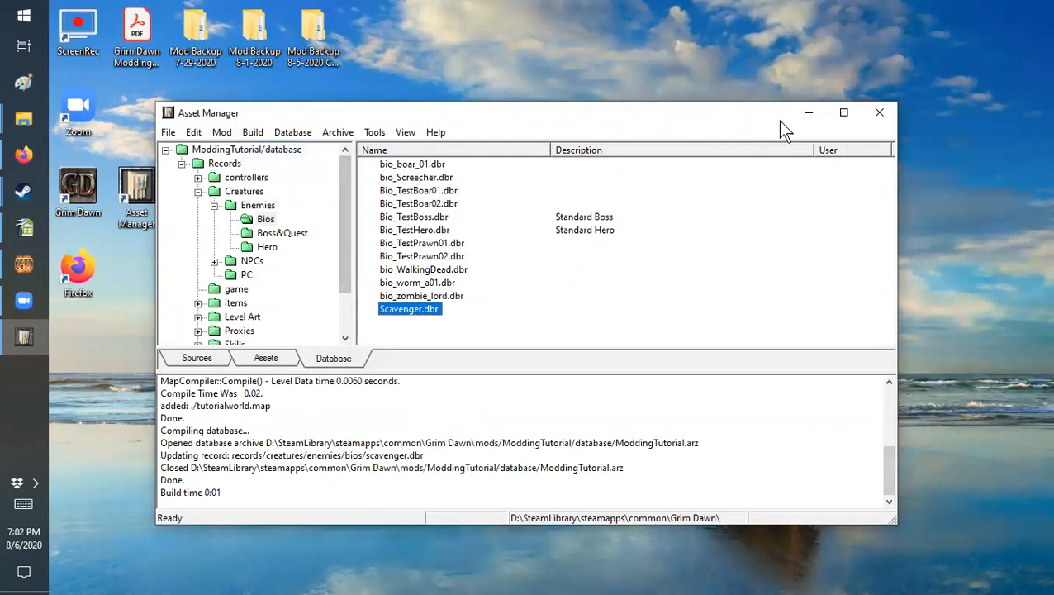
left_click(807, 113)
Step: Switch to Grim Dawn and start the custom single-player game on Normal difficulty with the level 33 Soldier character
double_click(80, 180)
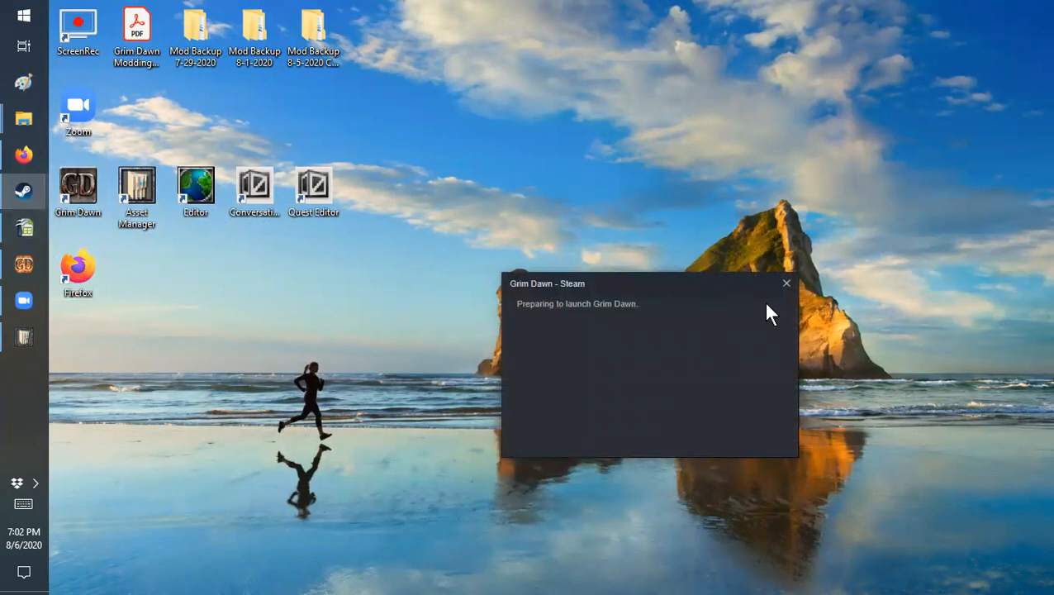
left_click(786, 283)
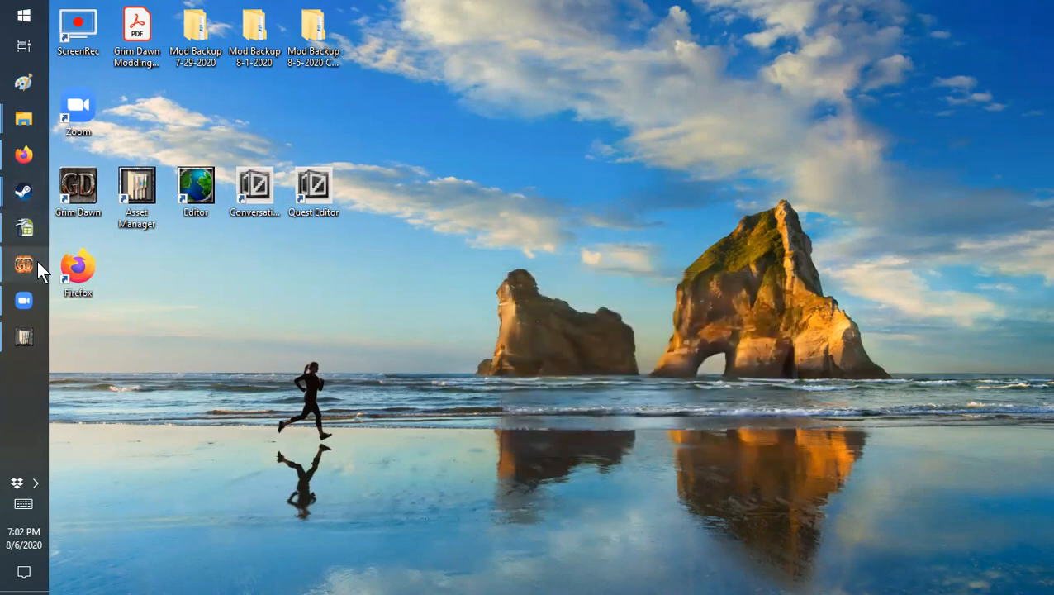
left_click(37, 262)
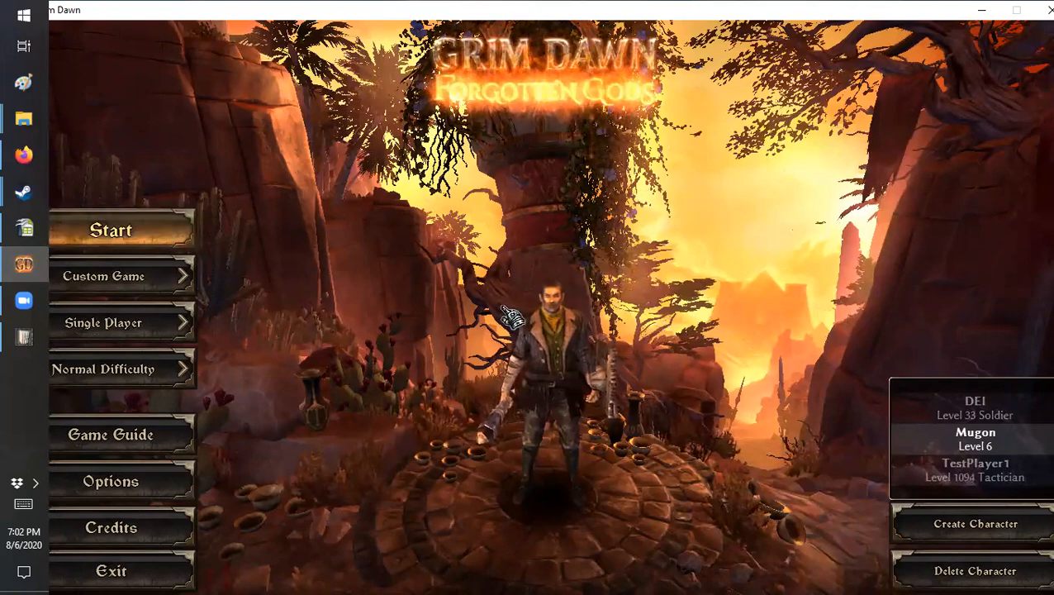
left_click(954, 411)
left_click(160, 235)
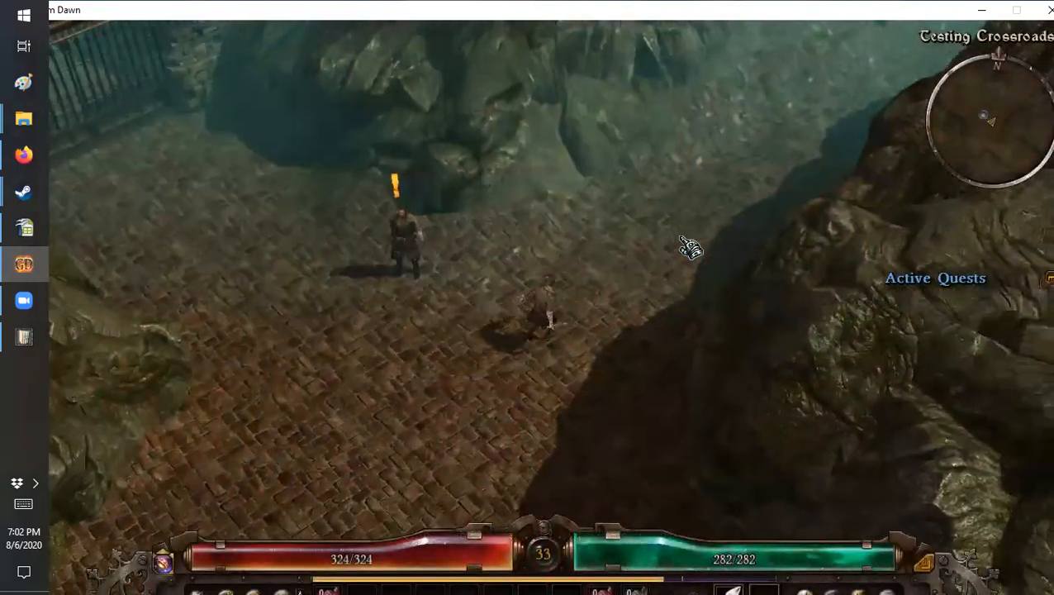
Step: Walk the character from Testing Crossroads along the brick paths and surrounding grassland to check the modded world in-game
mouse_move(690, 246)
left_mouse_down()
mouse_move(671, 263)
mouse_move(678, 285)
left_mouse_up()
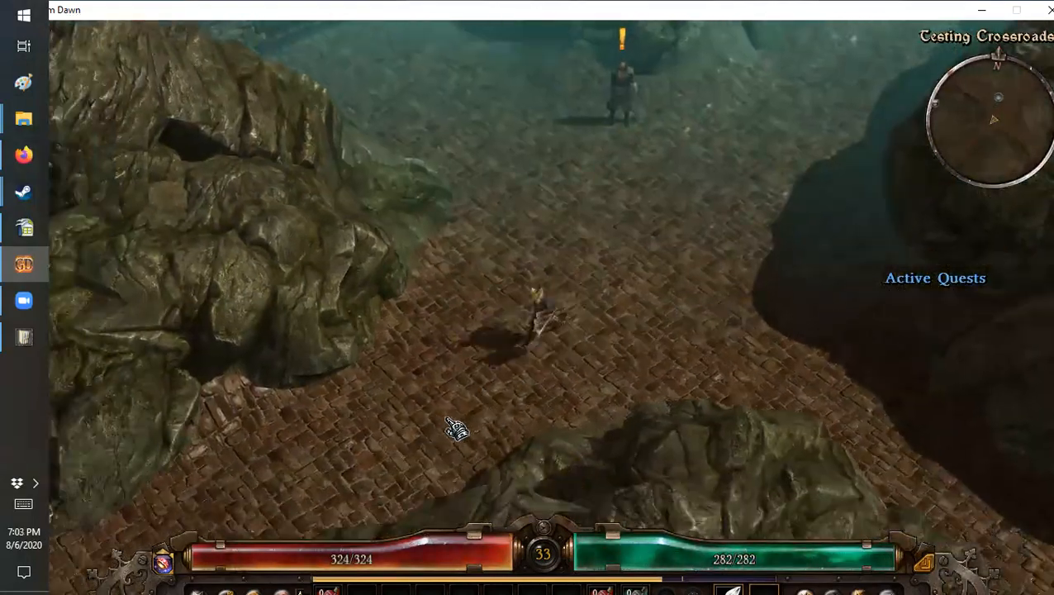
mouse_move(447, 420)
left_mouse_down()
mouse_move(398, 418)
mouse_move(398, 428)
mouse_move(356, 366)
mouse_move(354, 406)
left_mouse_up()
mouse_move(423, 411)
left_mouse_down()
mouse_move(365, 301)
mouse_move(364, 377)
mouse_move(415, 434)
mouse_move(466, 426)
mouse_move(498, 443)
mouse_move(471, 393)
mouse_move(431, 428)
left_mouse_up()
left_click_drag(513, 439, 608, 451)
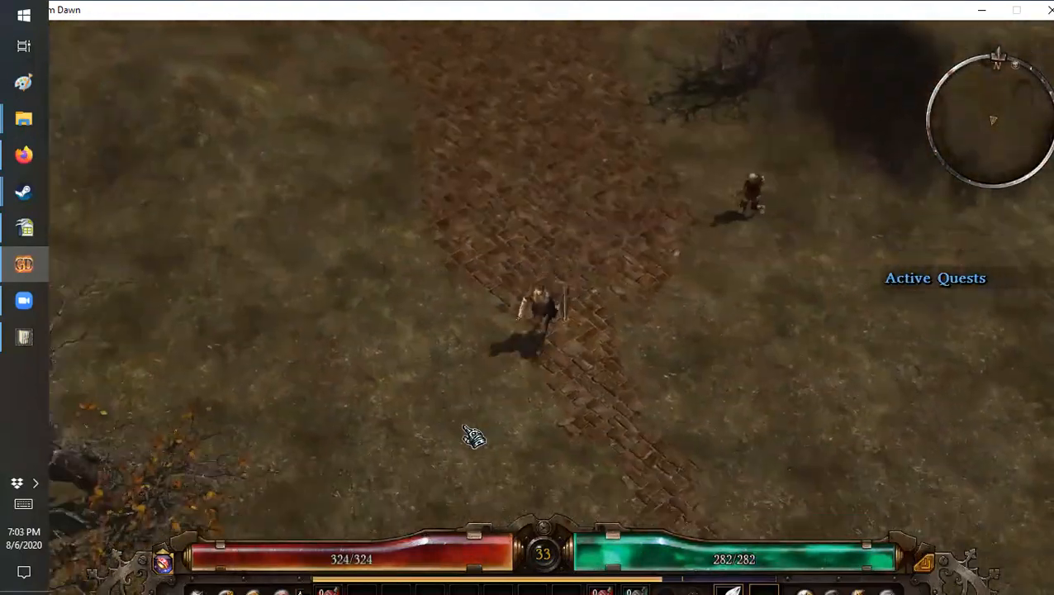
left_click_drag(471, 442, 387, 403)
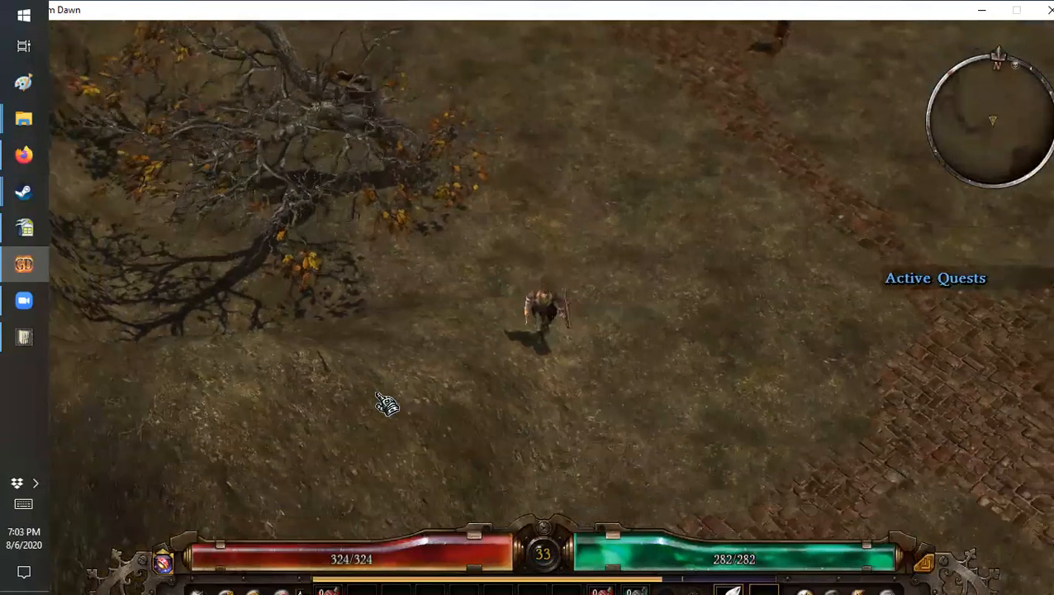
mouse_move(607, 425)
left_mouse_down()
mouse_move(597, 447)
mouse_move(450, 426)
mouse_move(698, 435)
left_mouse_up()
mouse_move(770, 440)
left_mouse_down()
mouse_move(708, 449)
mouse_move(706, 436)
mouse_move(742, 319)
mouse_move(713, 310)
mouse_move(736, 219)
mouse_move(564, 199)
mouse_move(490, 238)
mouse_move(560, 225)
mouse_move(485, 266)
mouse_move(405, 289)
mouse_move(370, 225)
left_mouse_up()
left_click_drag(582, 181, 649, 38)
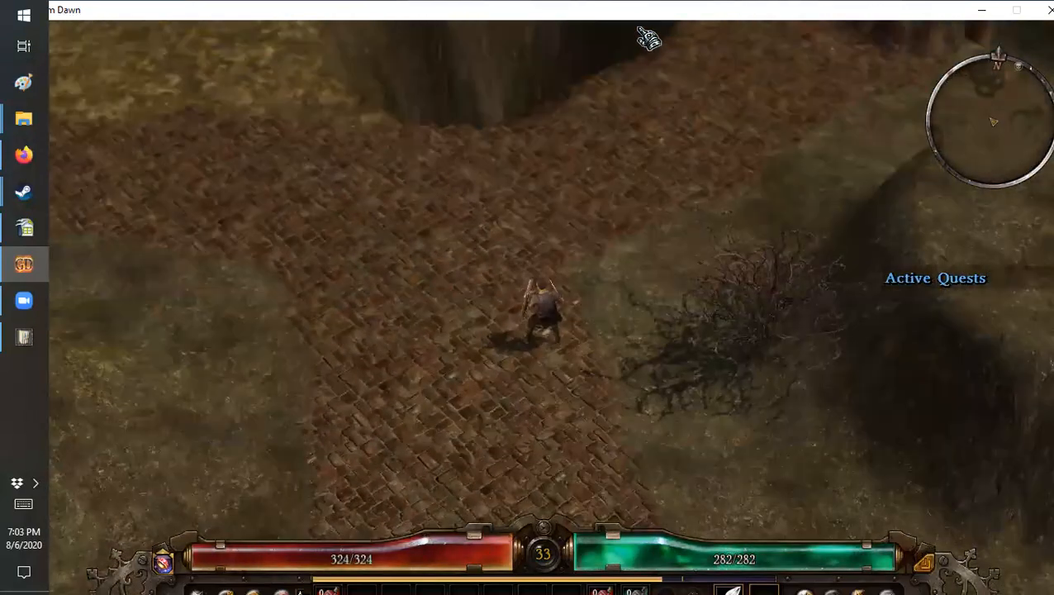